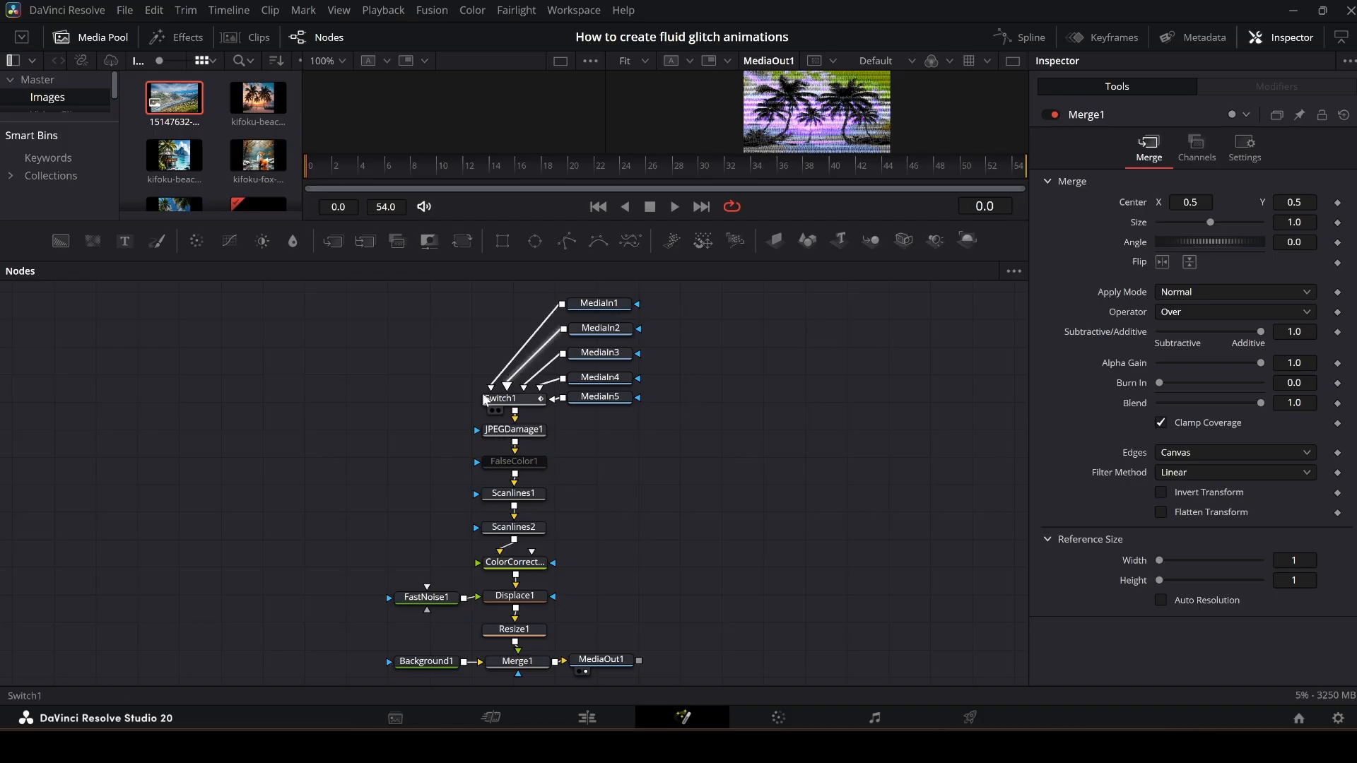
Examine the Fusion node chain from the five media inputs through the Switch, JPEGDamage, FalseColor, Scanlines, color correction and Displace nodes
mouse_move(487, 402)
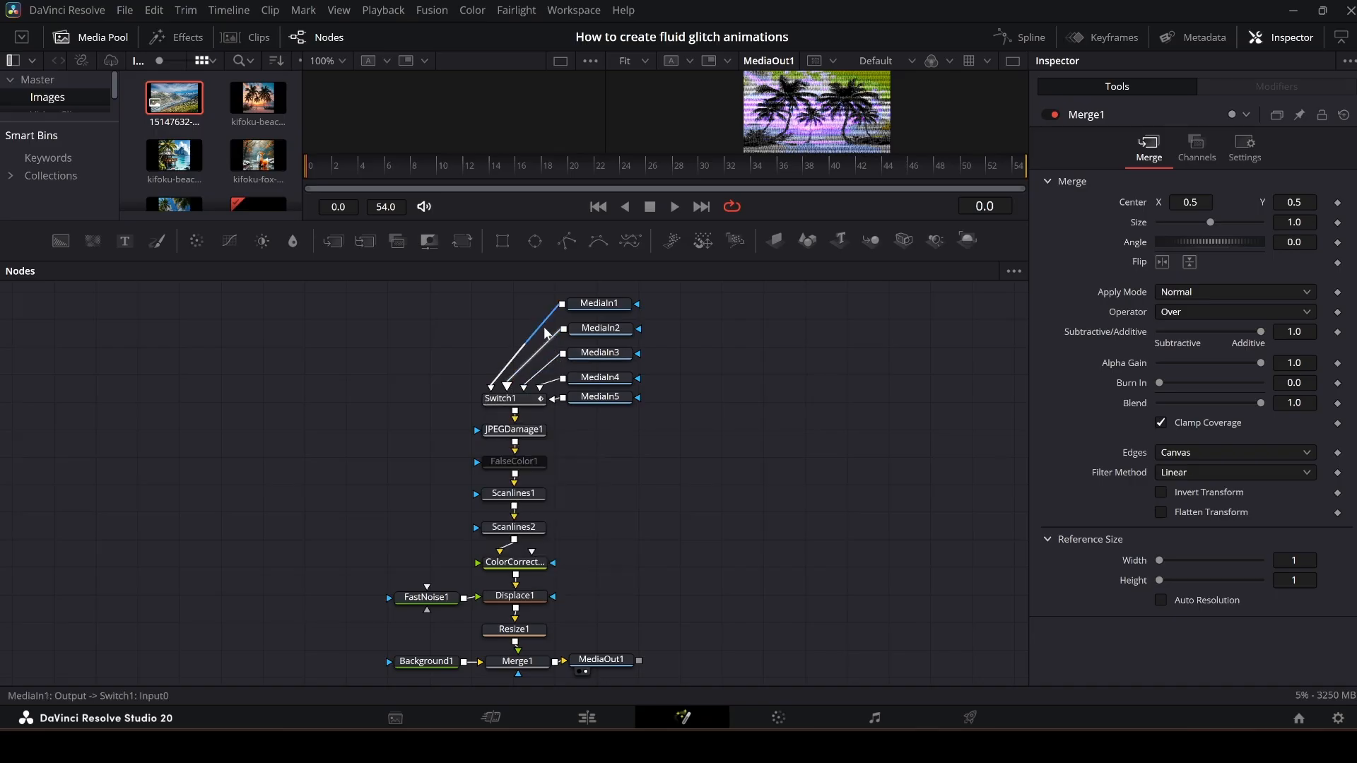
scroll(359, 400, down, 2)
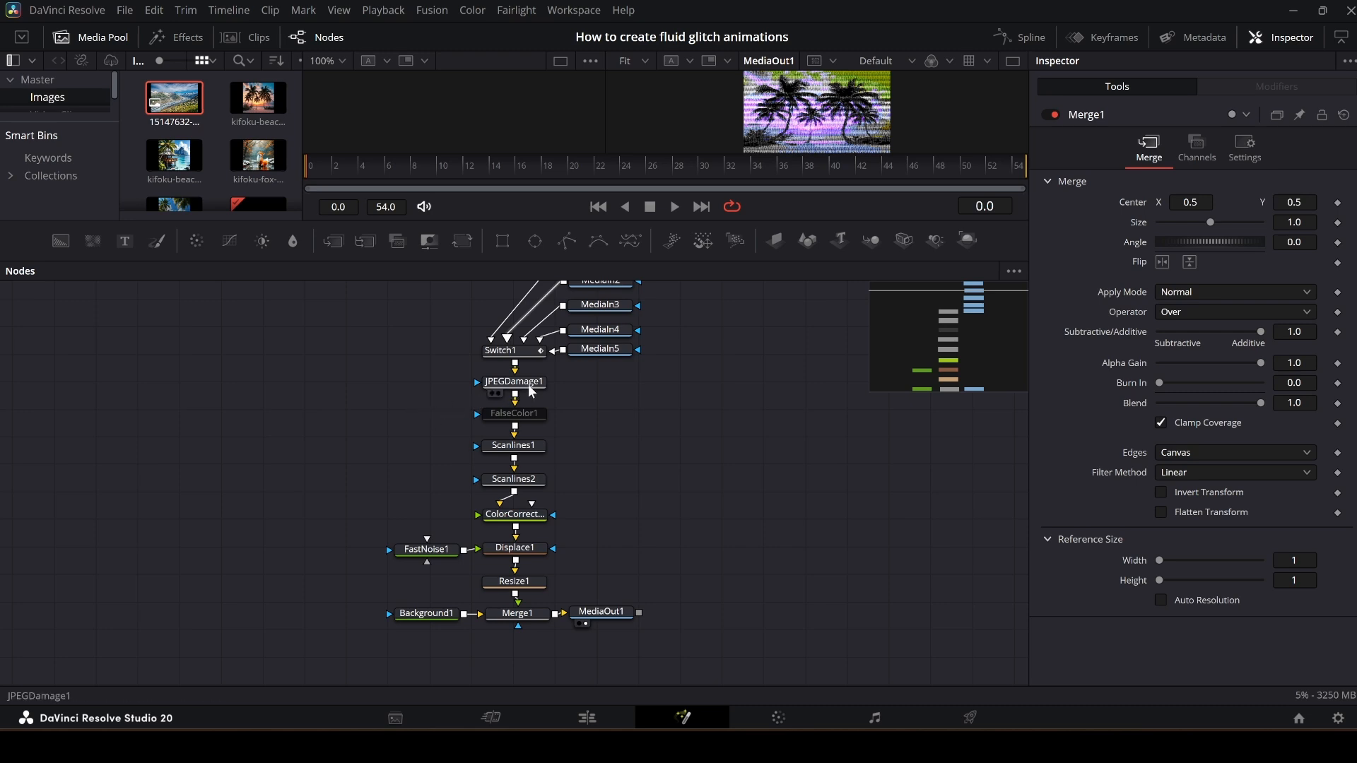
mouse_move(534, 451)
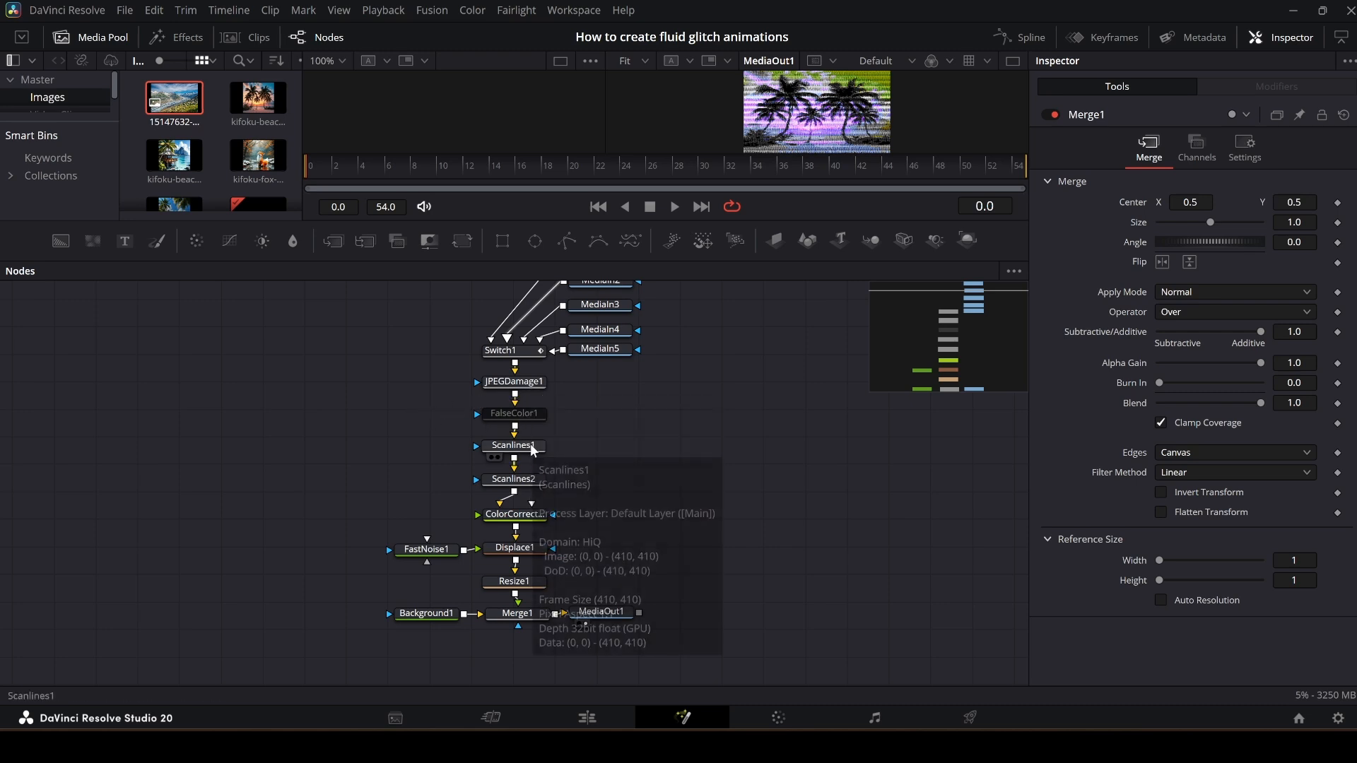
mouse_move(535, 418)
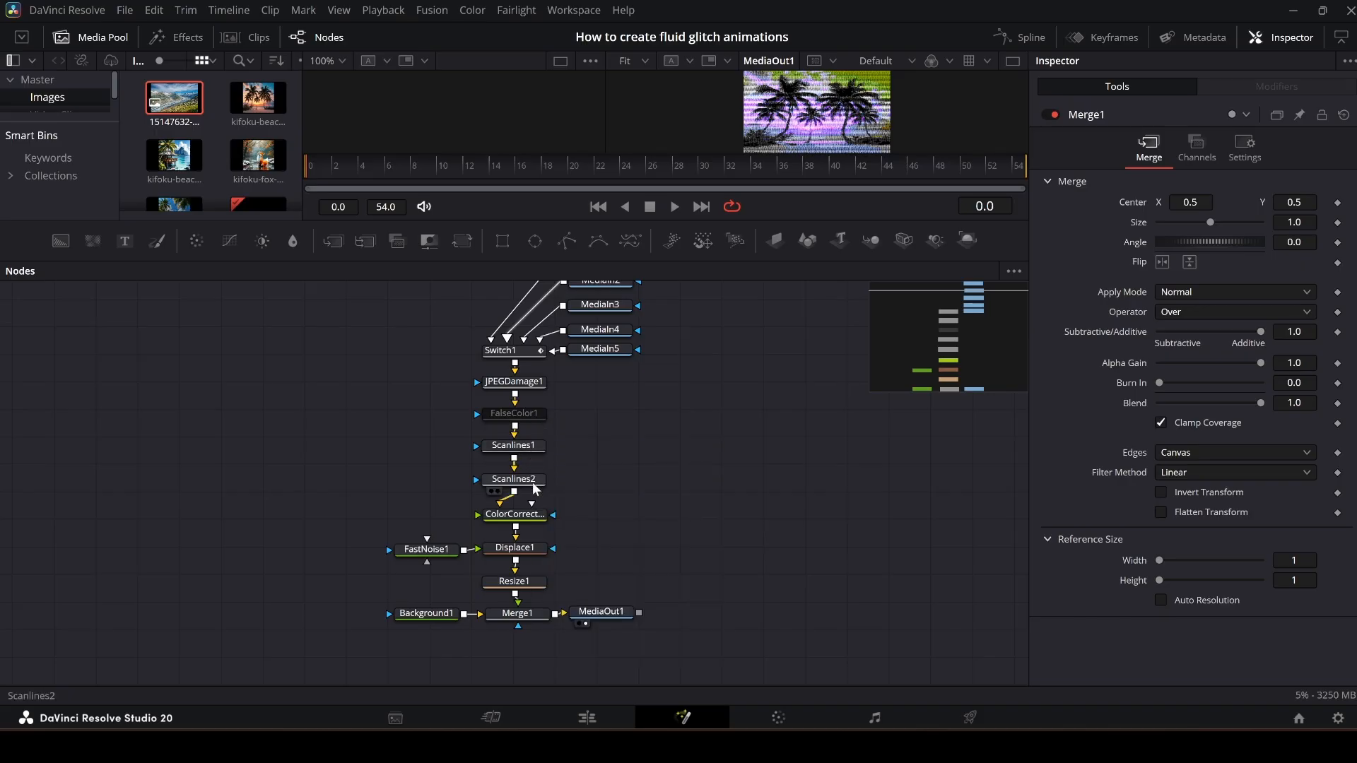
mouse_move(535, 488)
mouse_move(539, 522)
mouse_move(532, 560)
scroll(605, 649, up, 2)
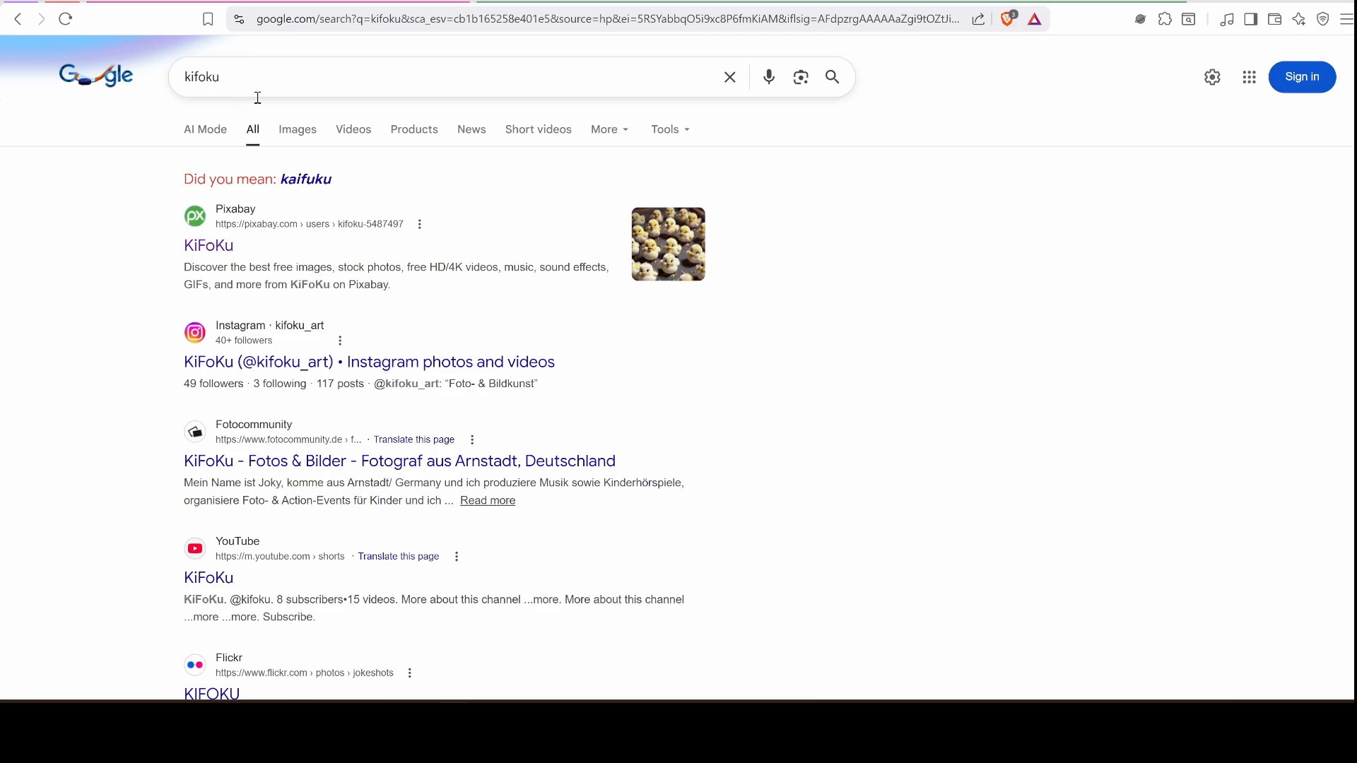
In the web browser, open the Pixabay profile from the search results and browse the creator's image gallery
click(223, 252)
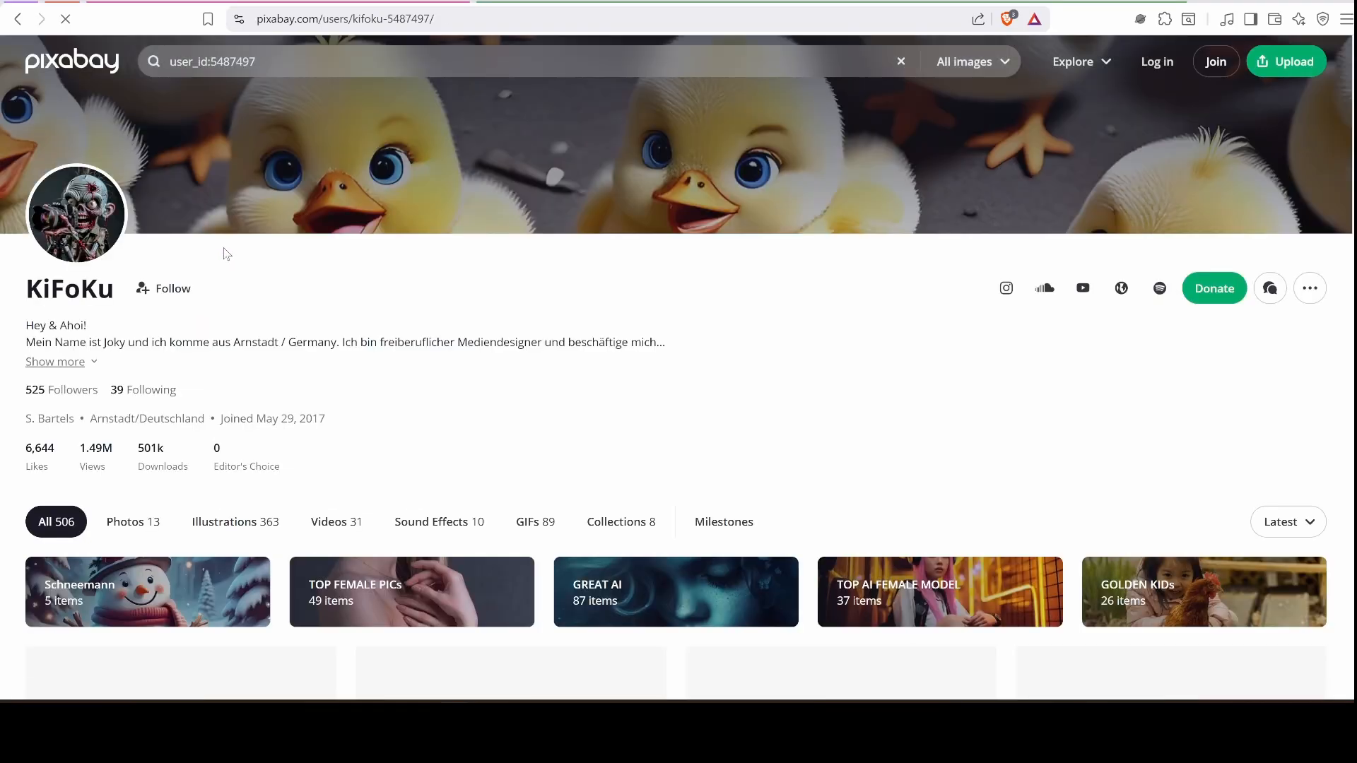
scroll(227, 253, down, 1)
scroll(532, 356, down, 2)
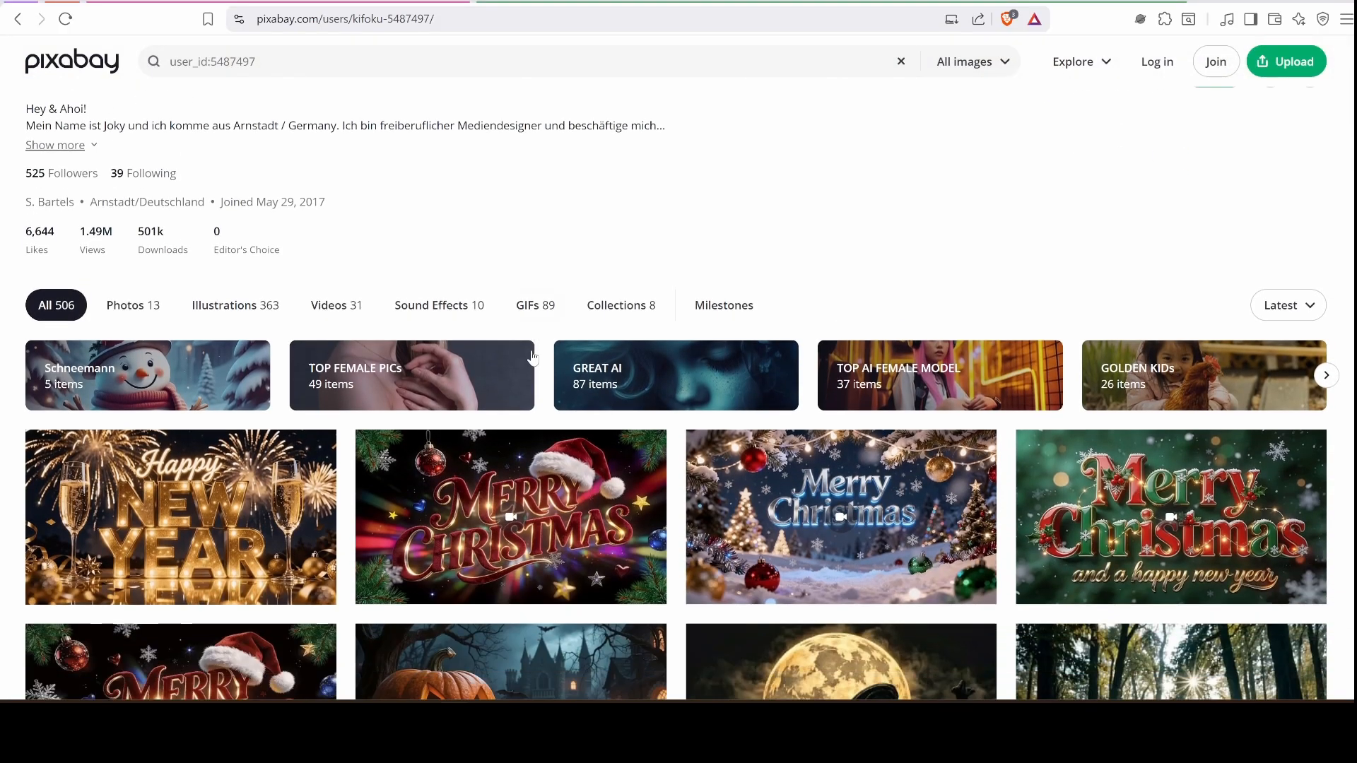
scroll(532, 357, down, 7)
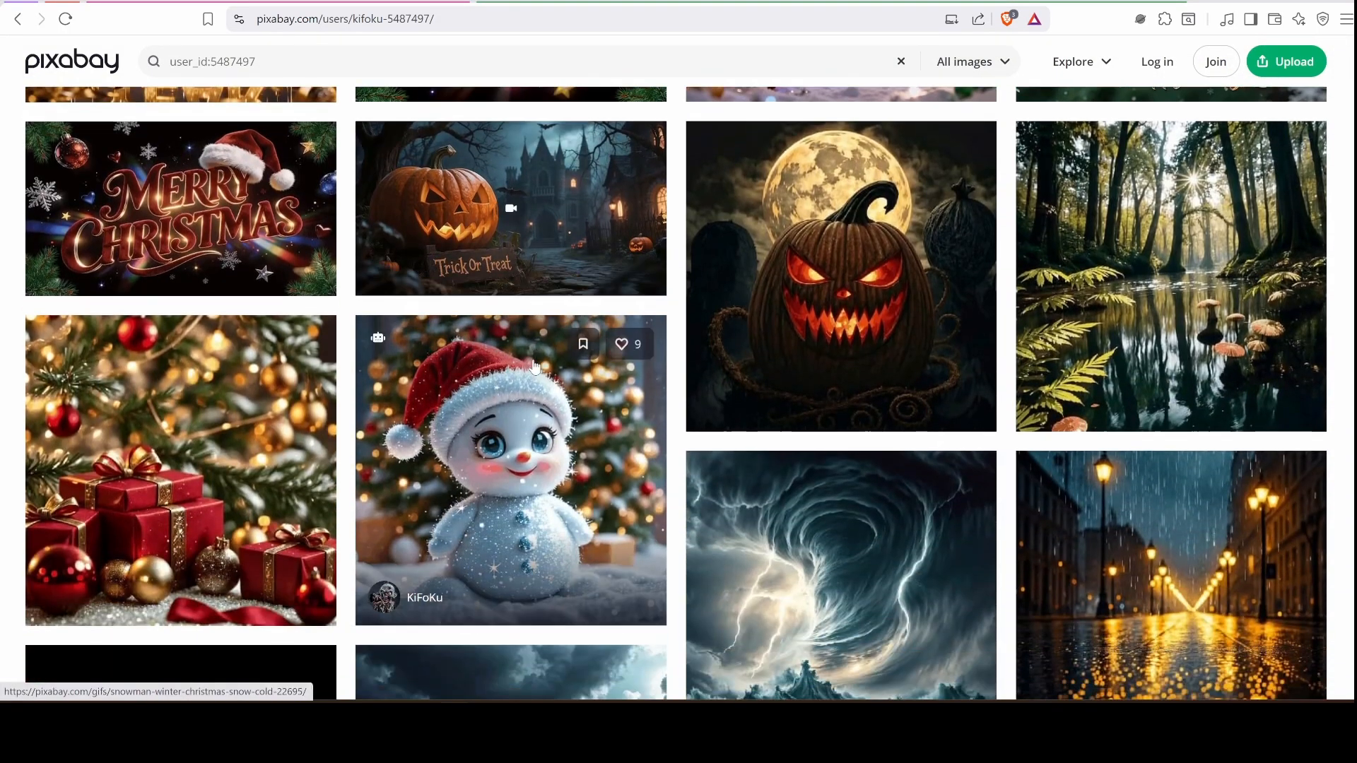
scroll(534, 365, down, 3)
scroll(540, 369, down, 6)
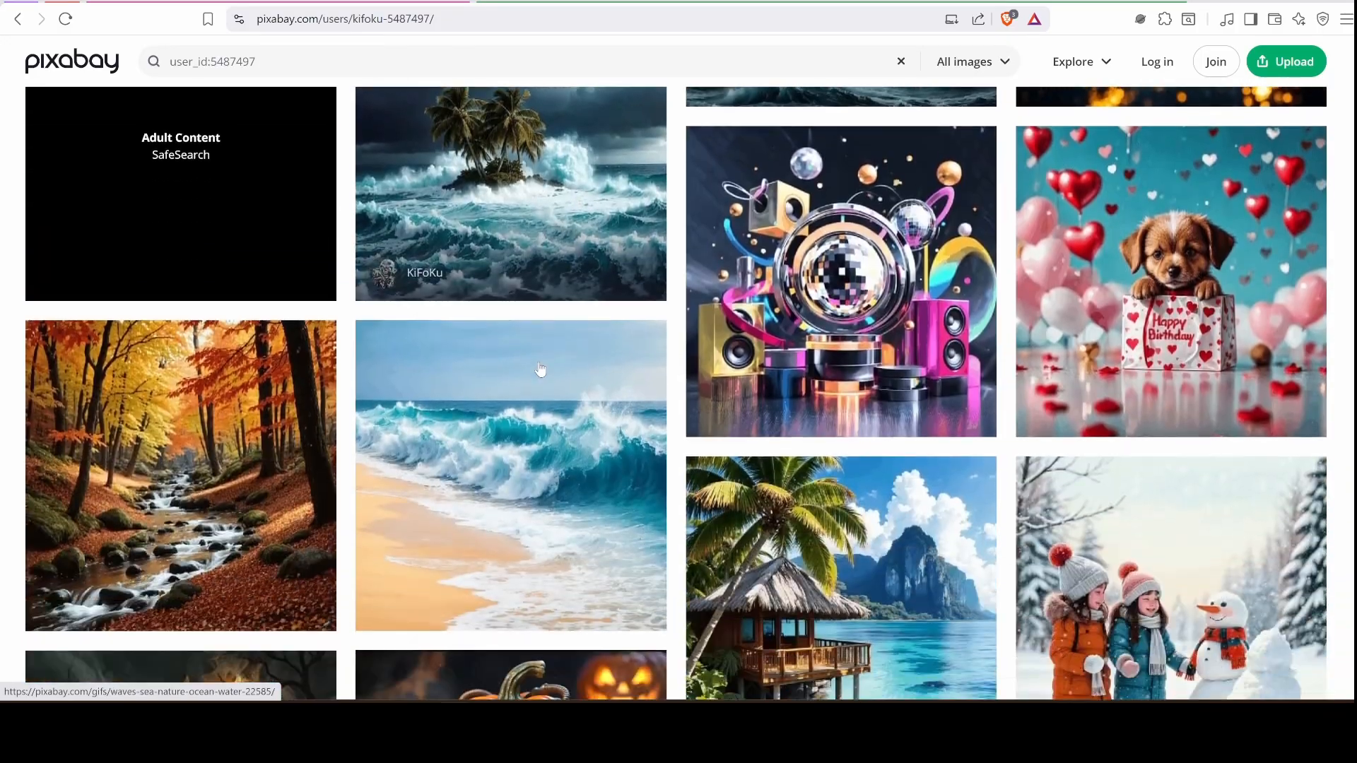
scroll(540, 369, down, 2)
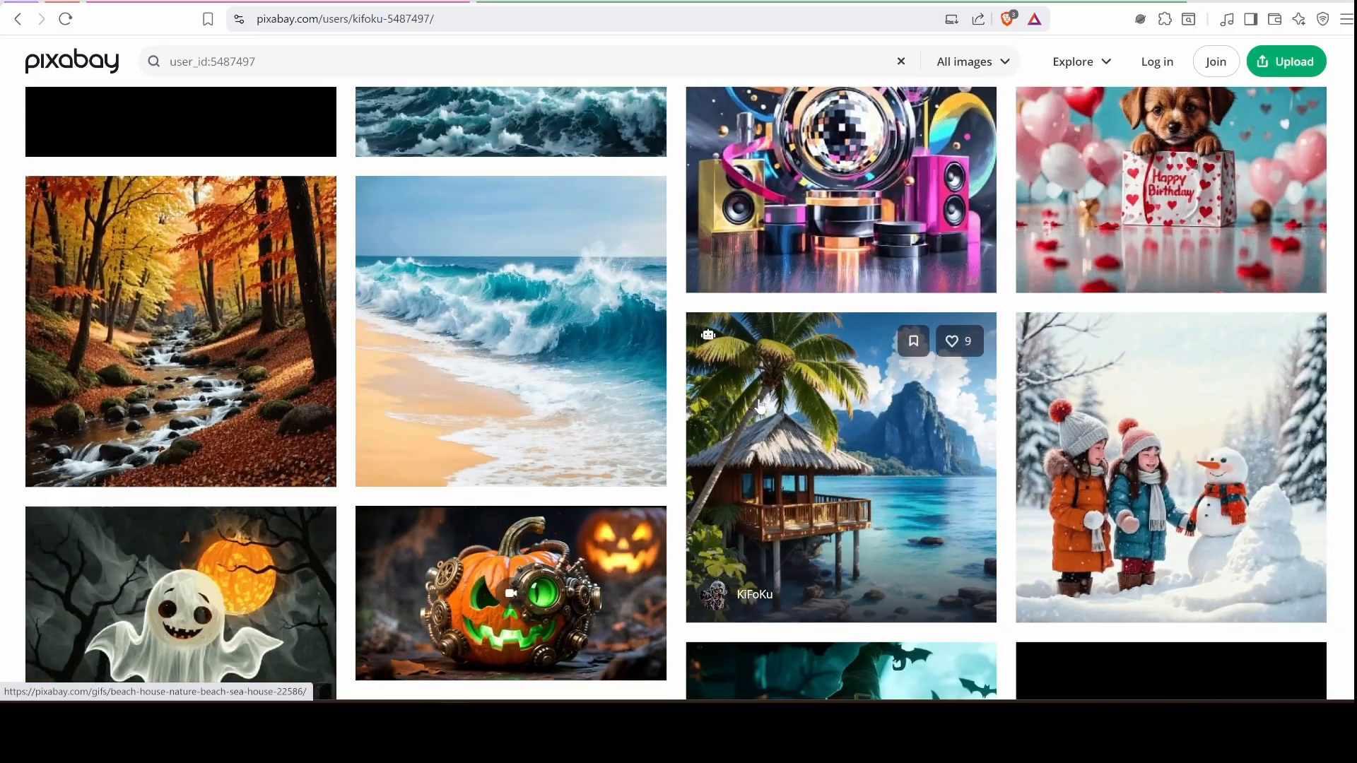
scroll(760, 404, down, 15)
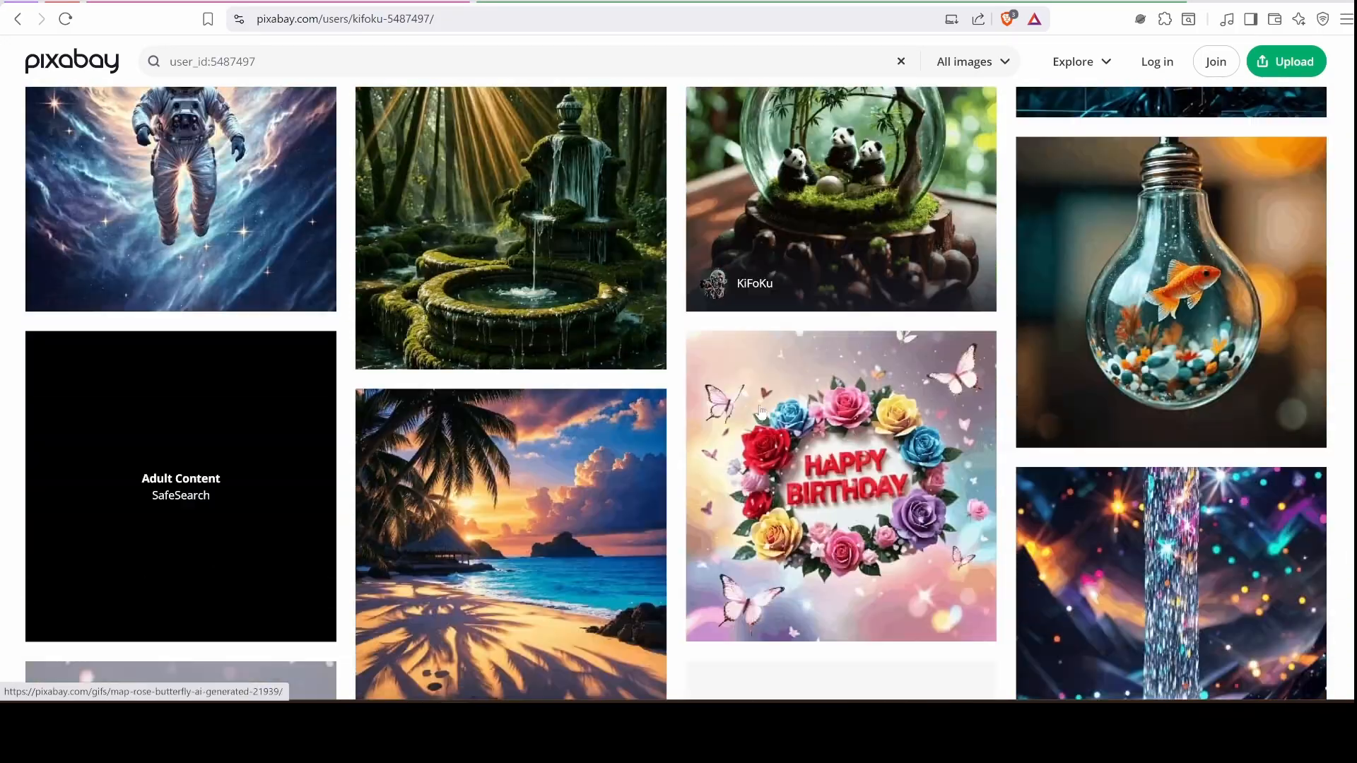
scroll(759, 410, down, 3)
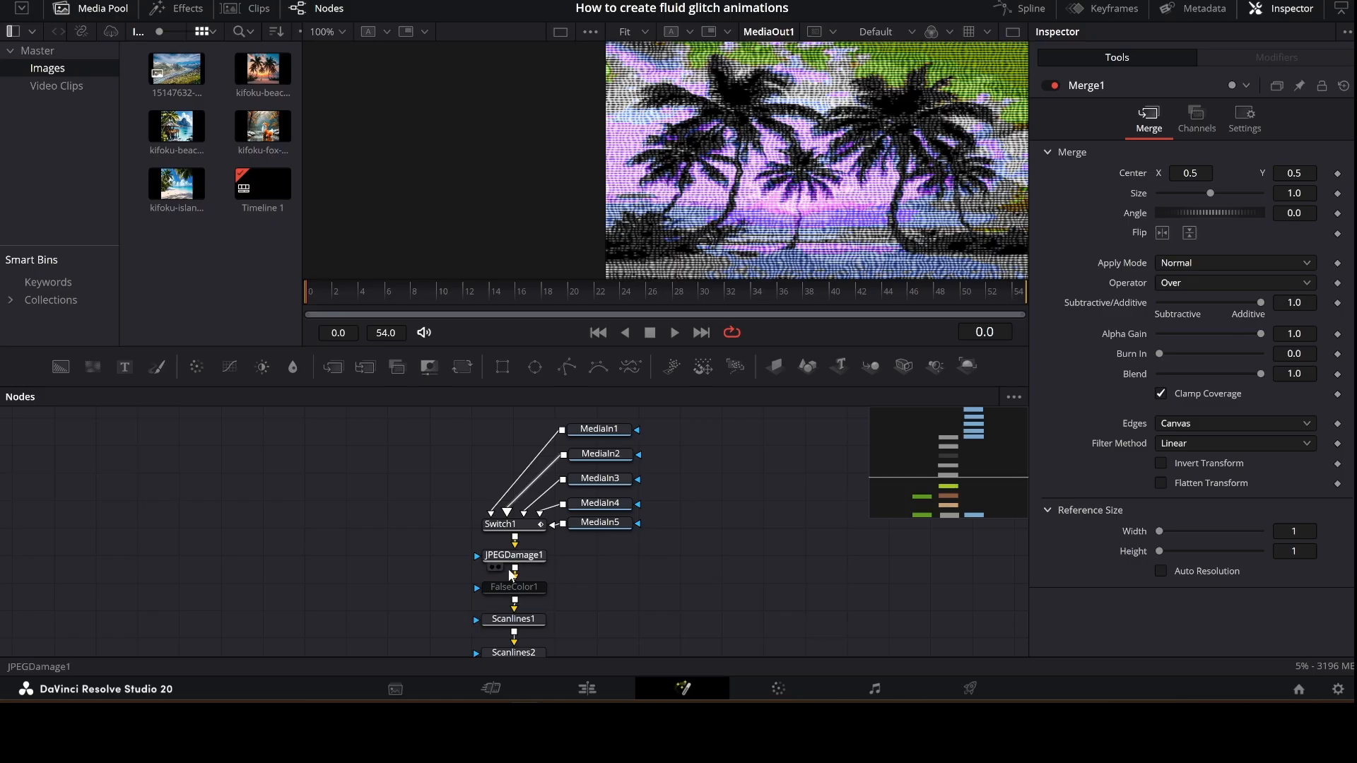
In DaVinci Resolve, inspect the Switch1 node's number of inputs, input names and available source options
mouse_move(500, 527)
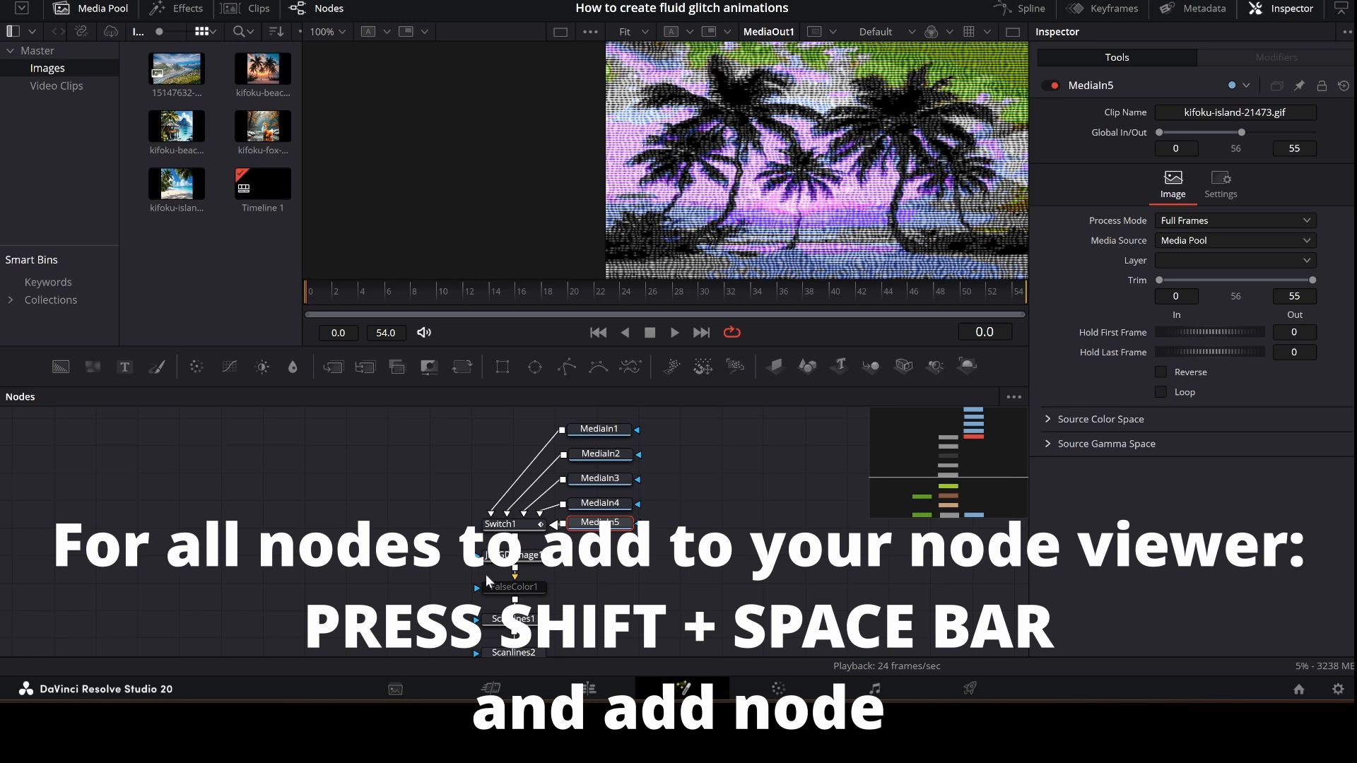
click(508, 524)
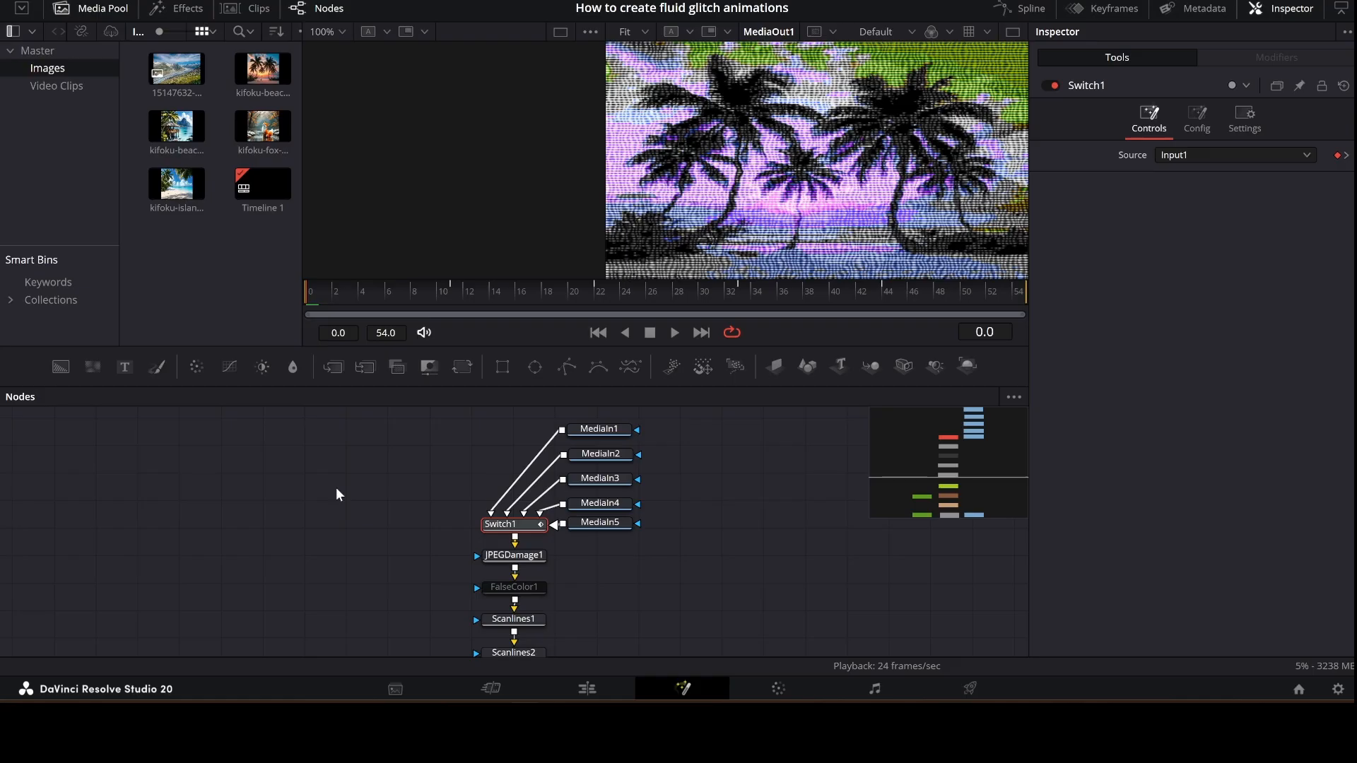
click(1195, 122)
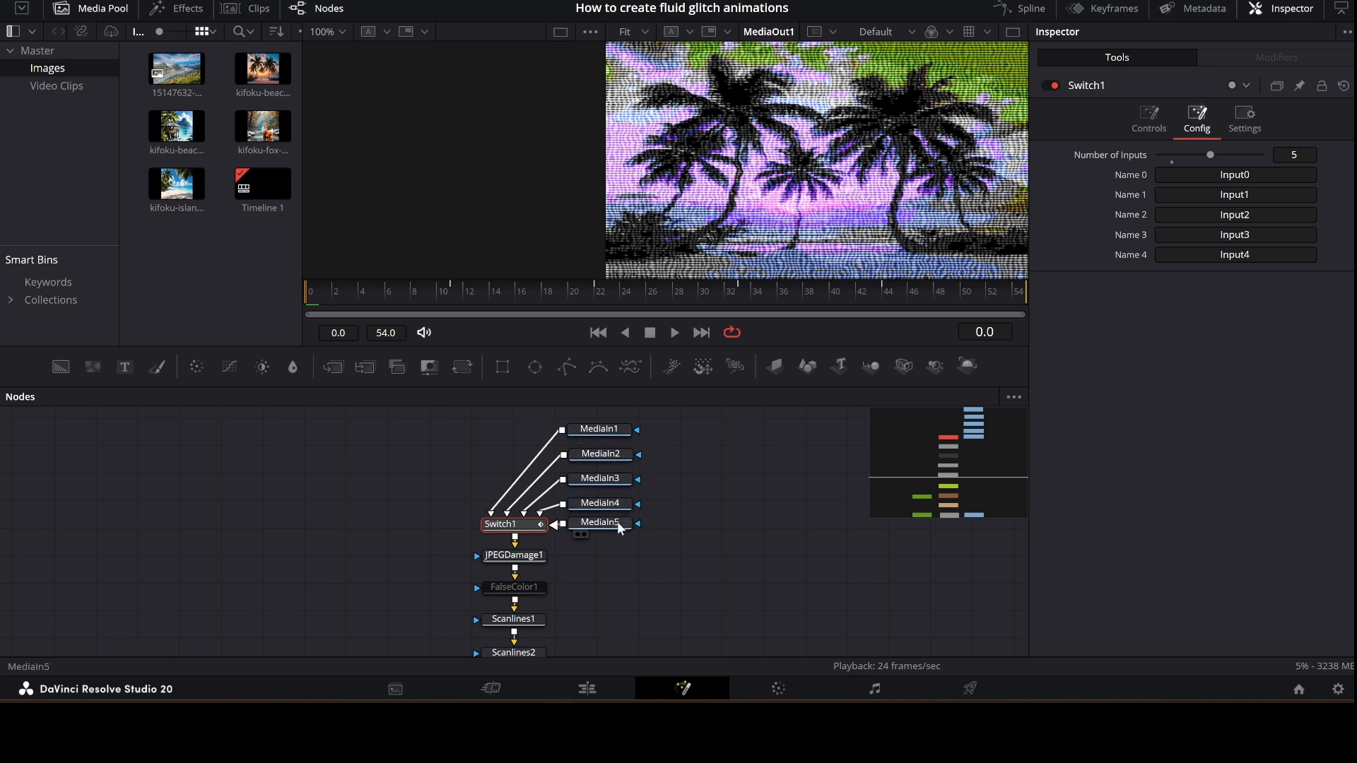
click(1148, 124)
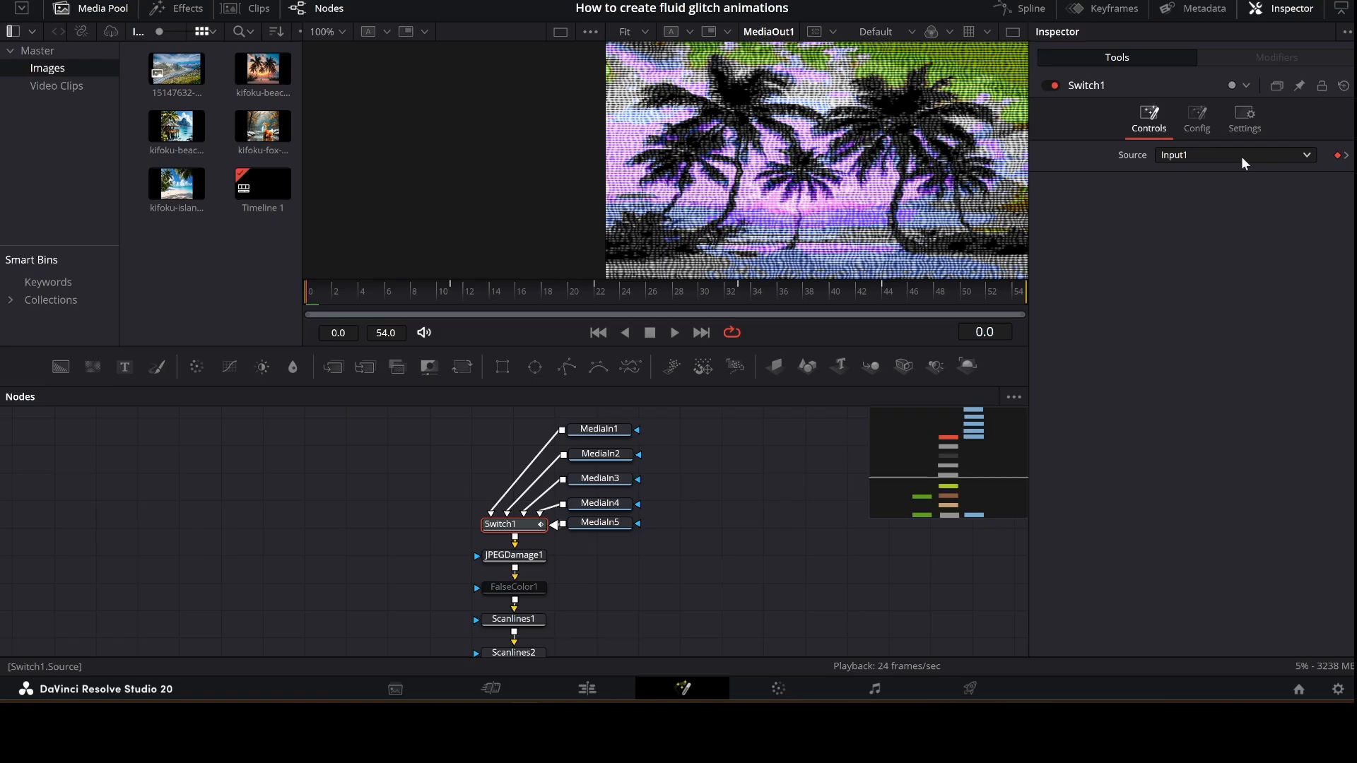
click(1305, 157)
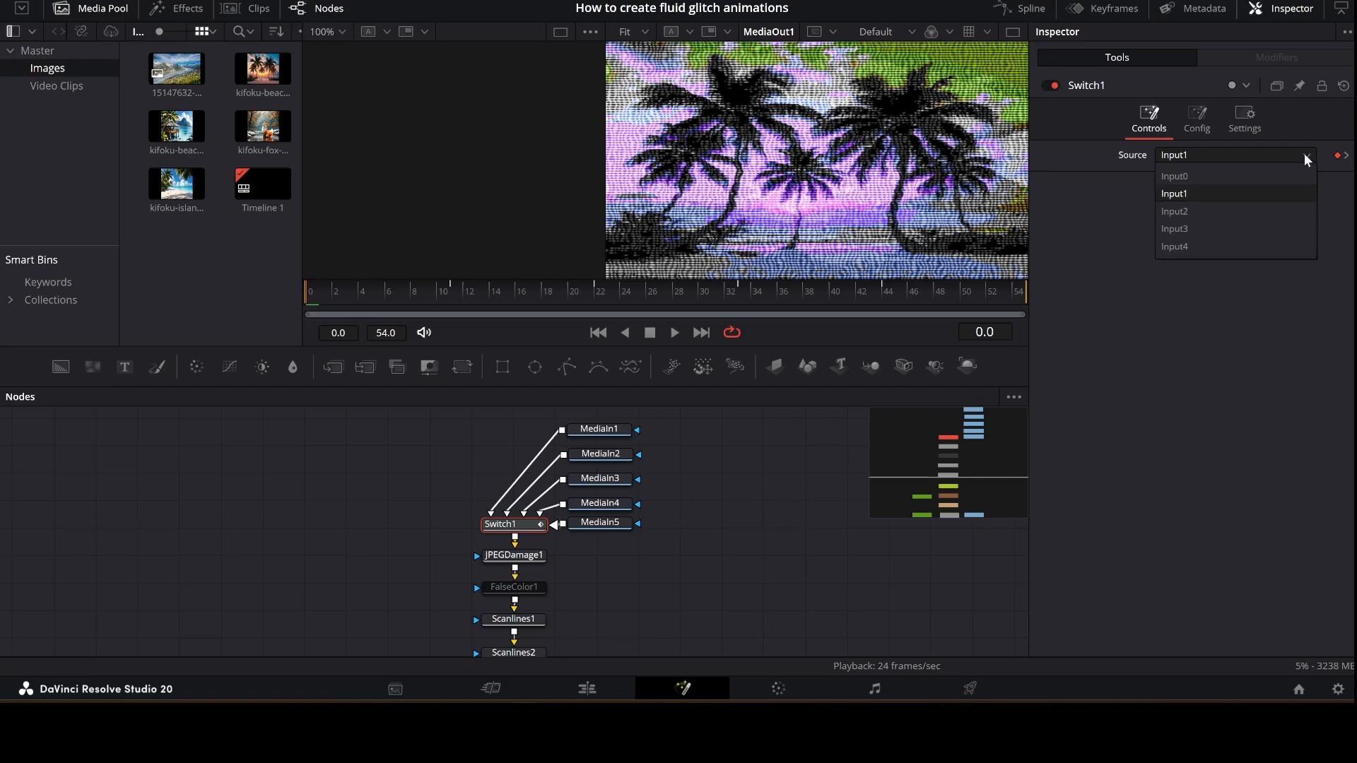
click(1304, 154)
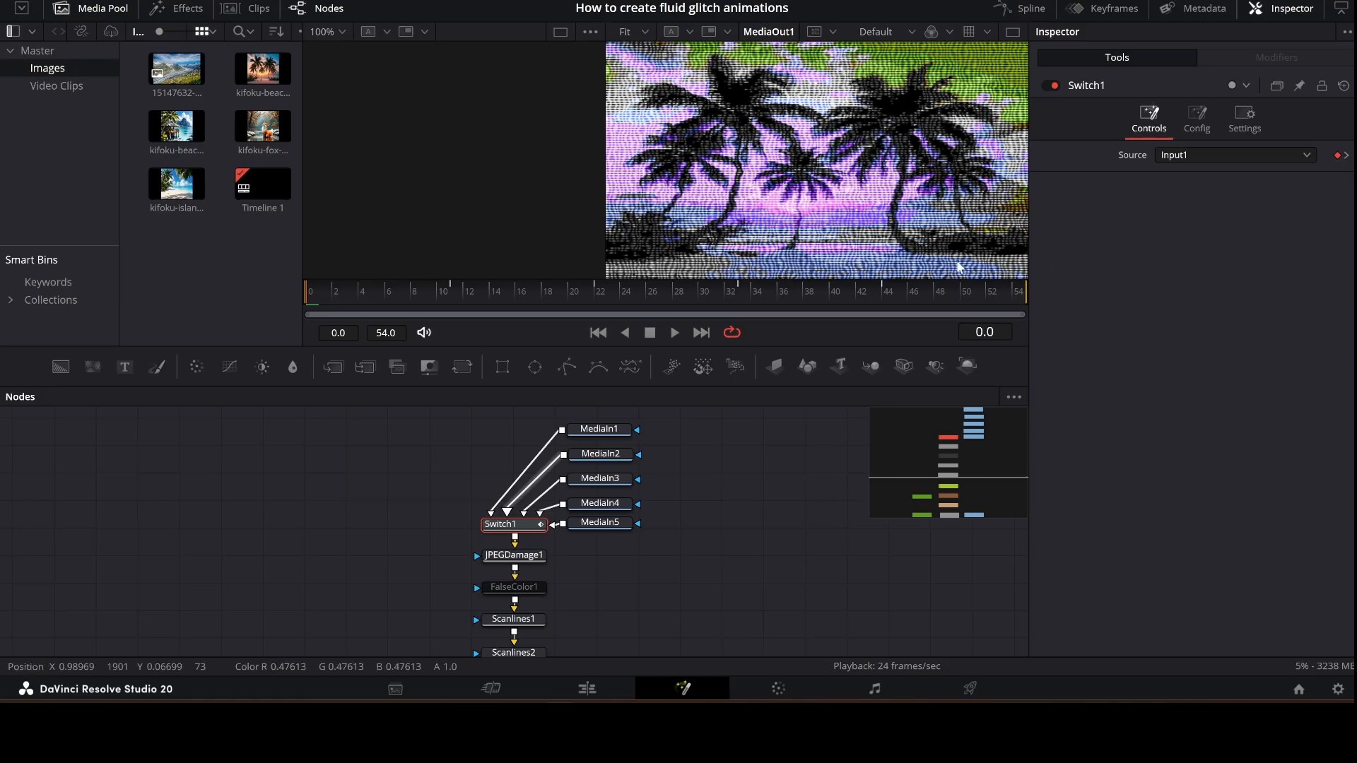
Check the Switch1 source keyframes at frames 11, 22, 33 and 44, and play the composition
click(453, 290)
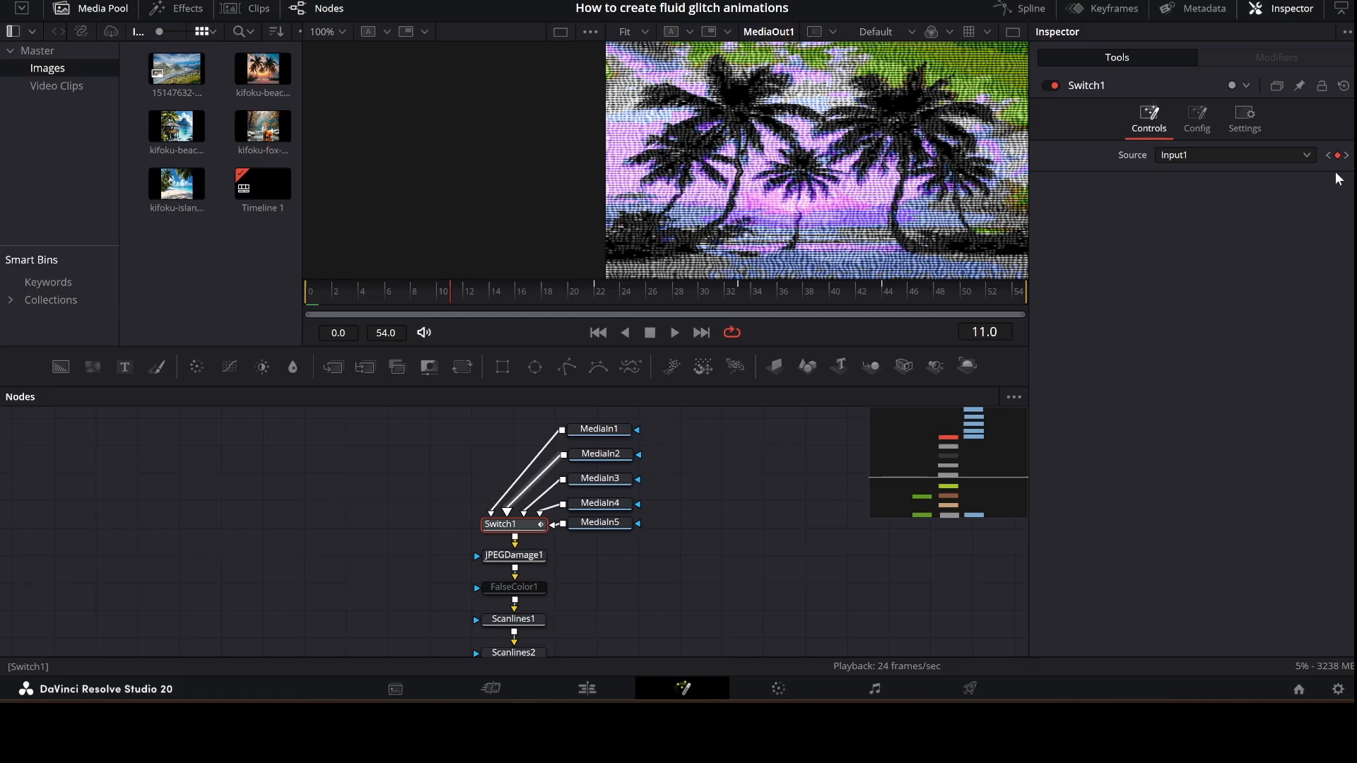
click(596, 285)
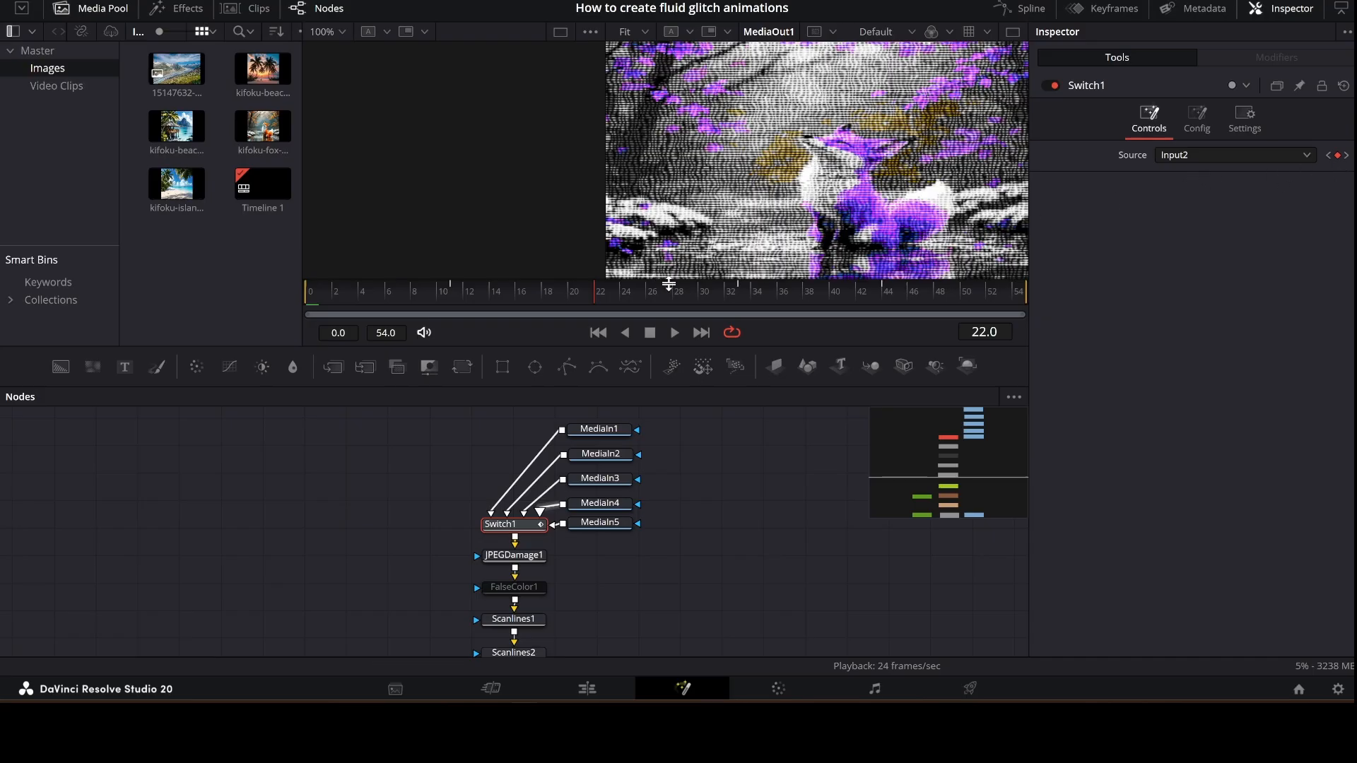
click(740, 287)
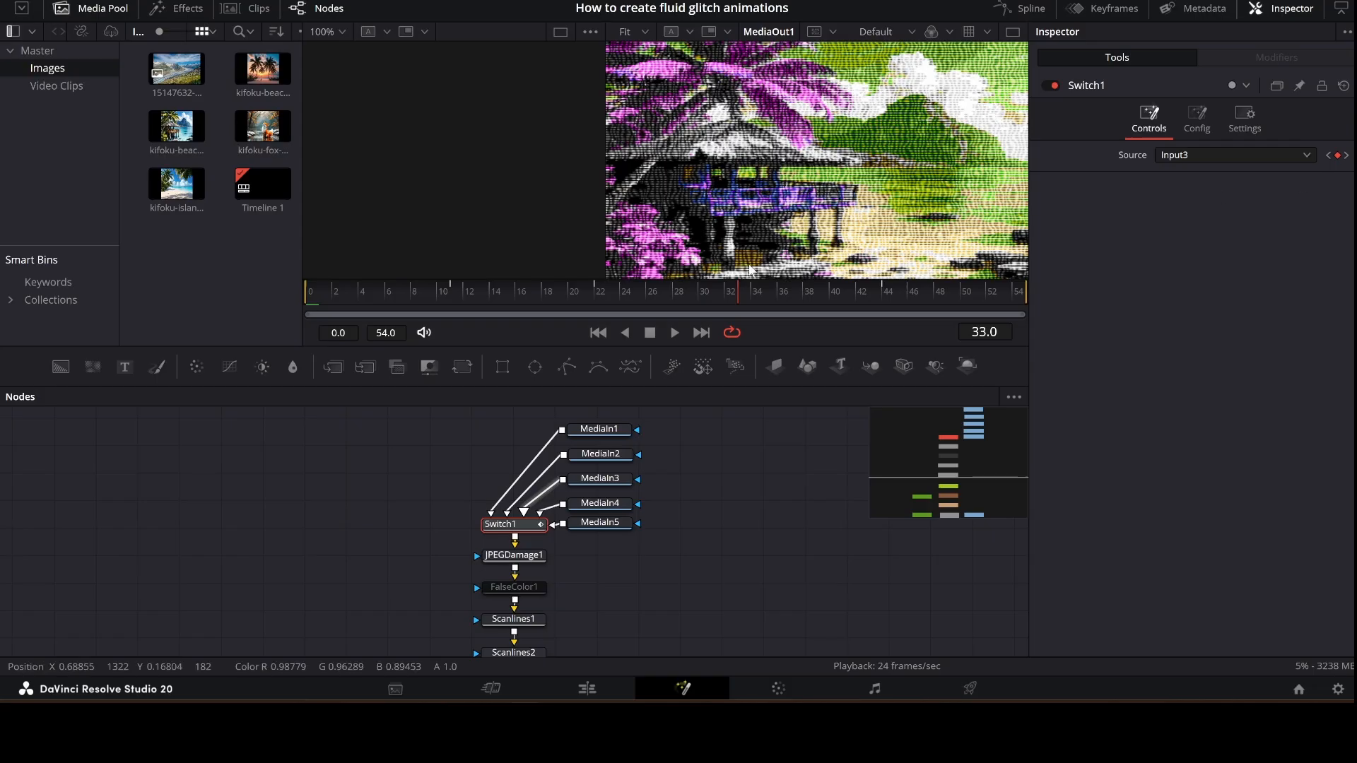
click(884, 288)
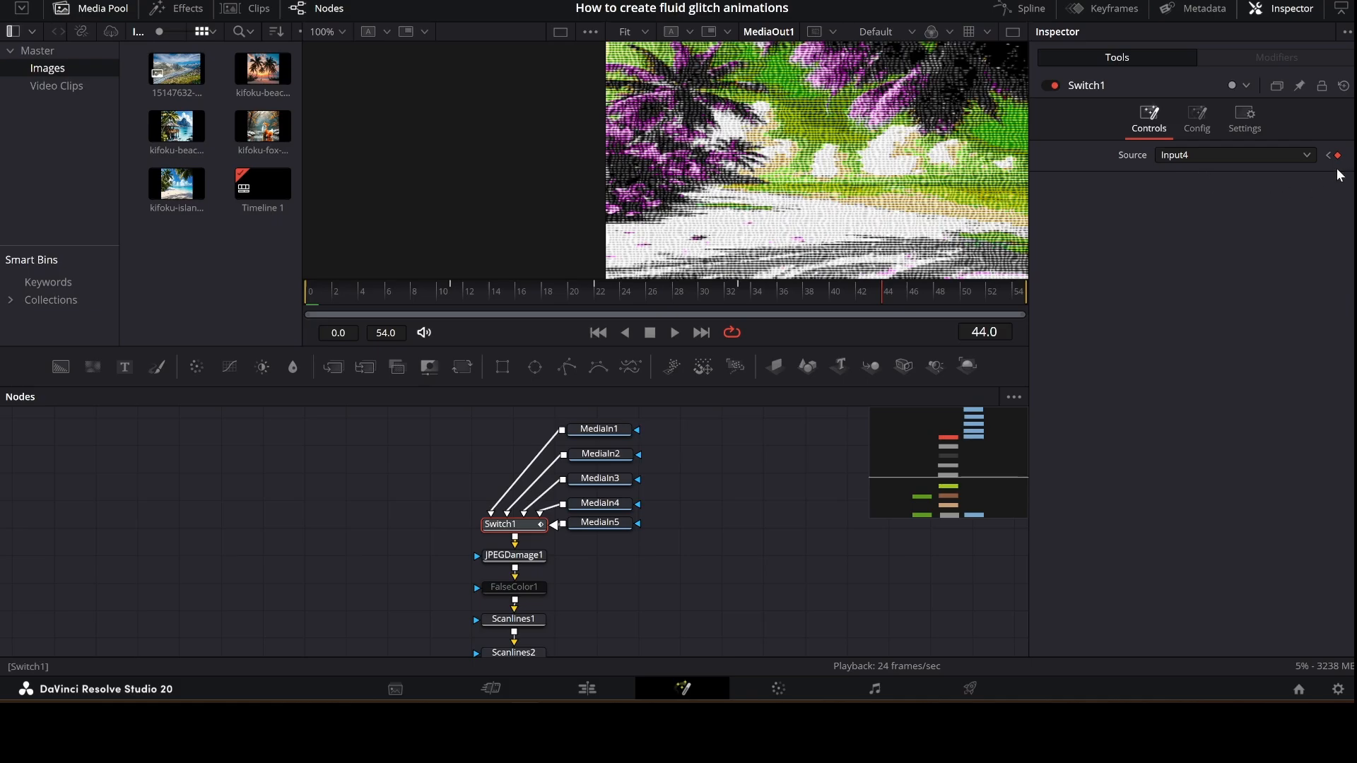
key(space)
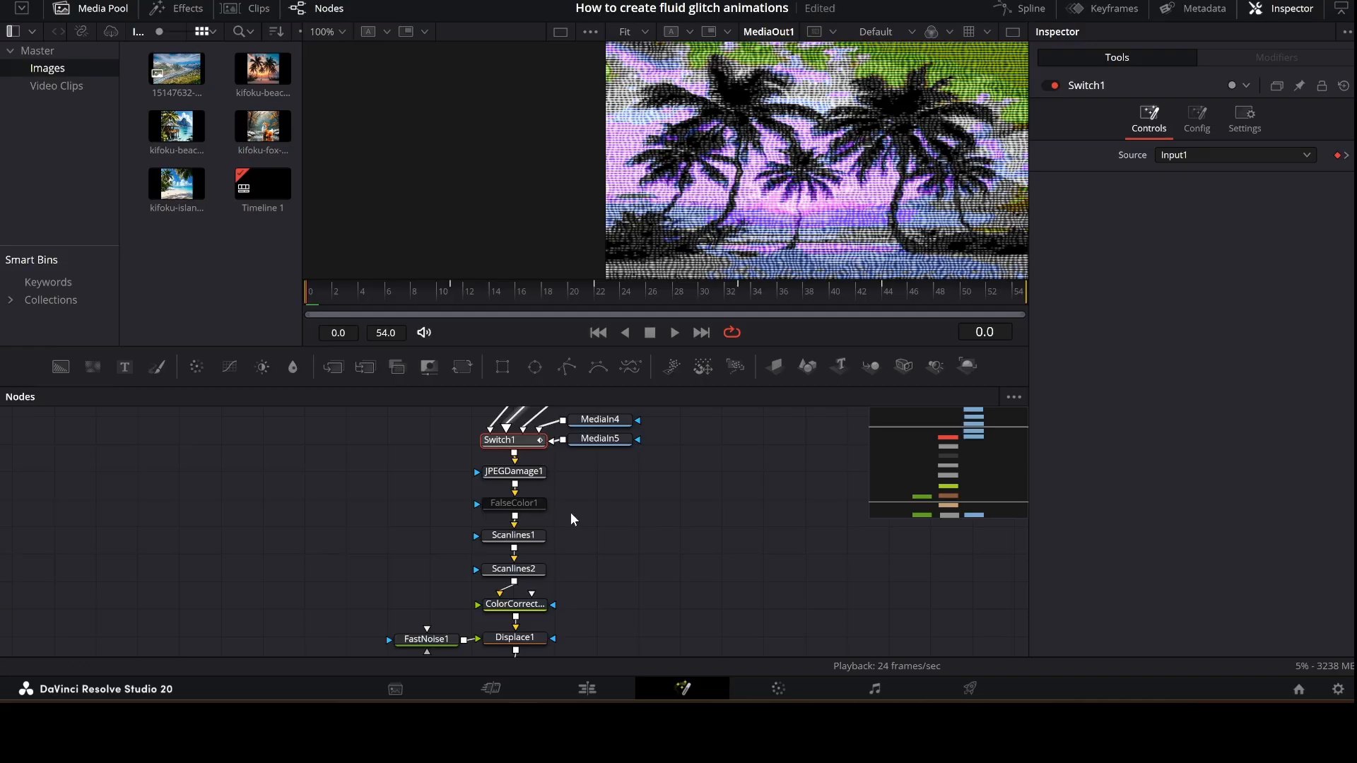
Review the effect controls and general settings of JPEGDamage1 and FalseColor1, including the color bands, preprocessing and legend options
click(514, 471)
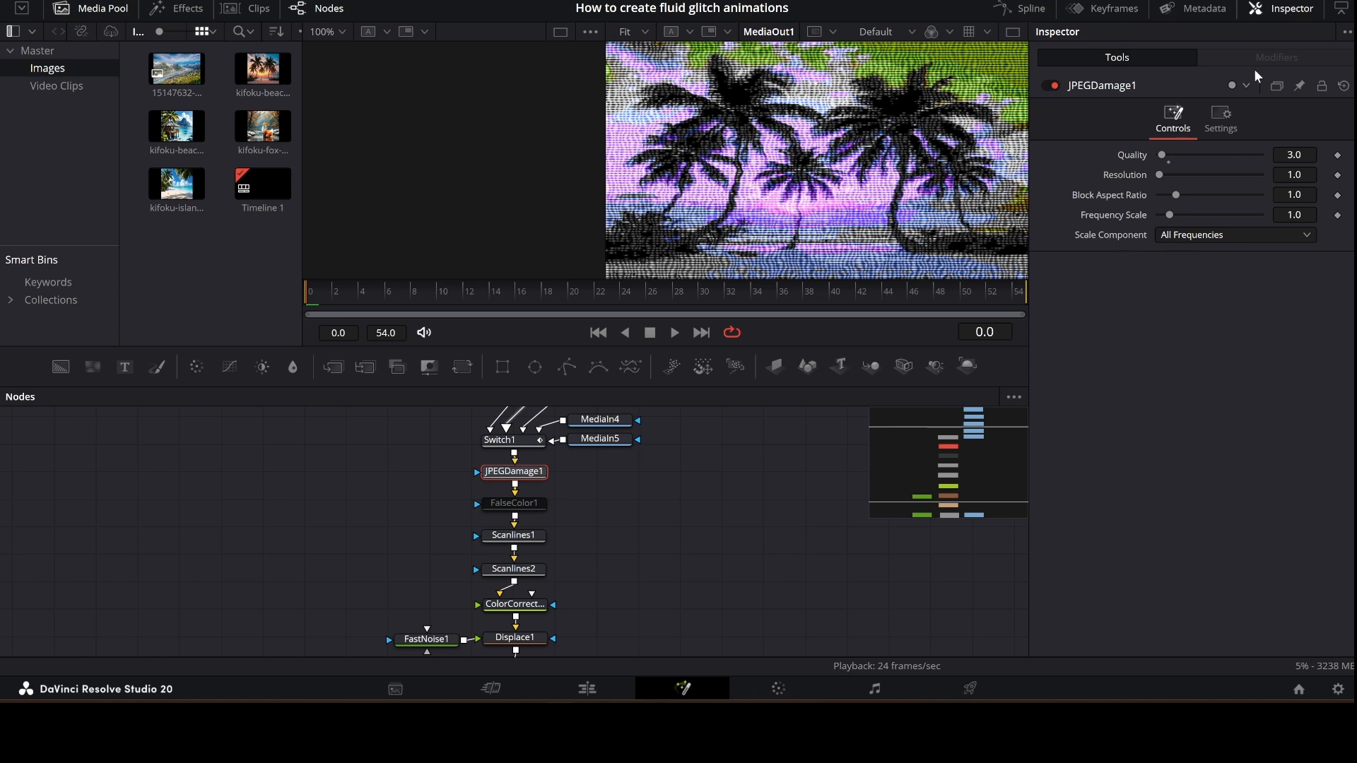
click(1220, 125)
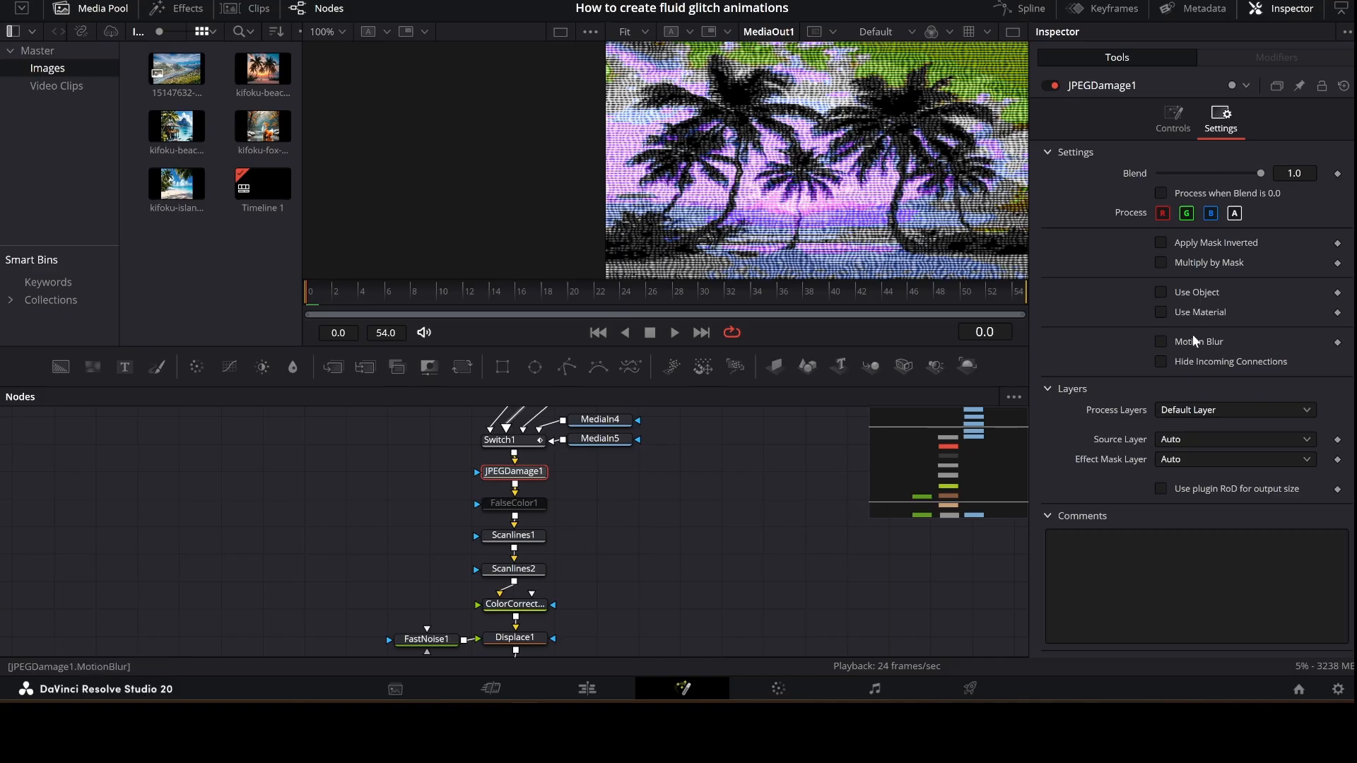
click(515, 506)
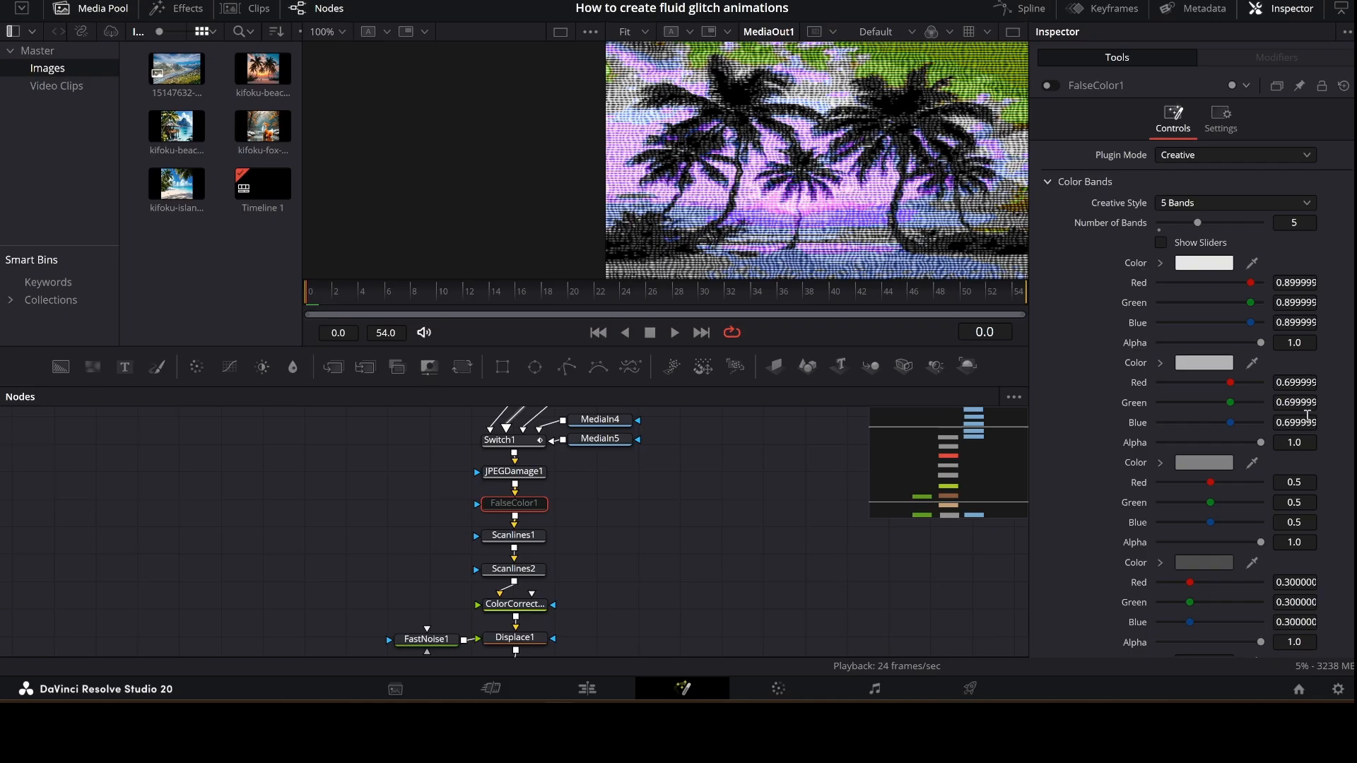
scroll(1307, 438, down, 3)
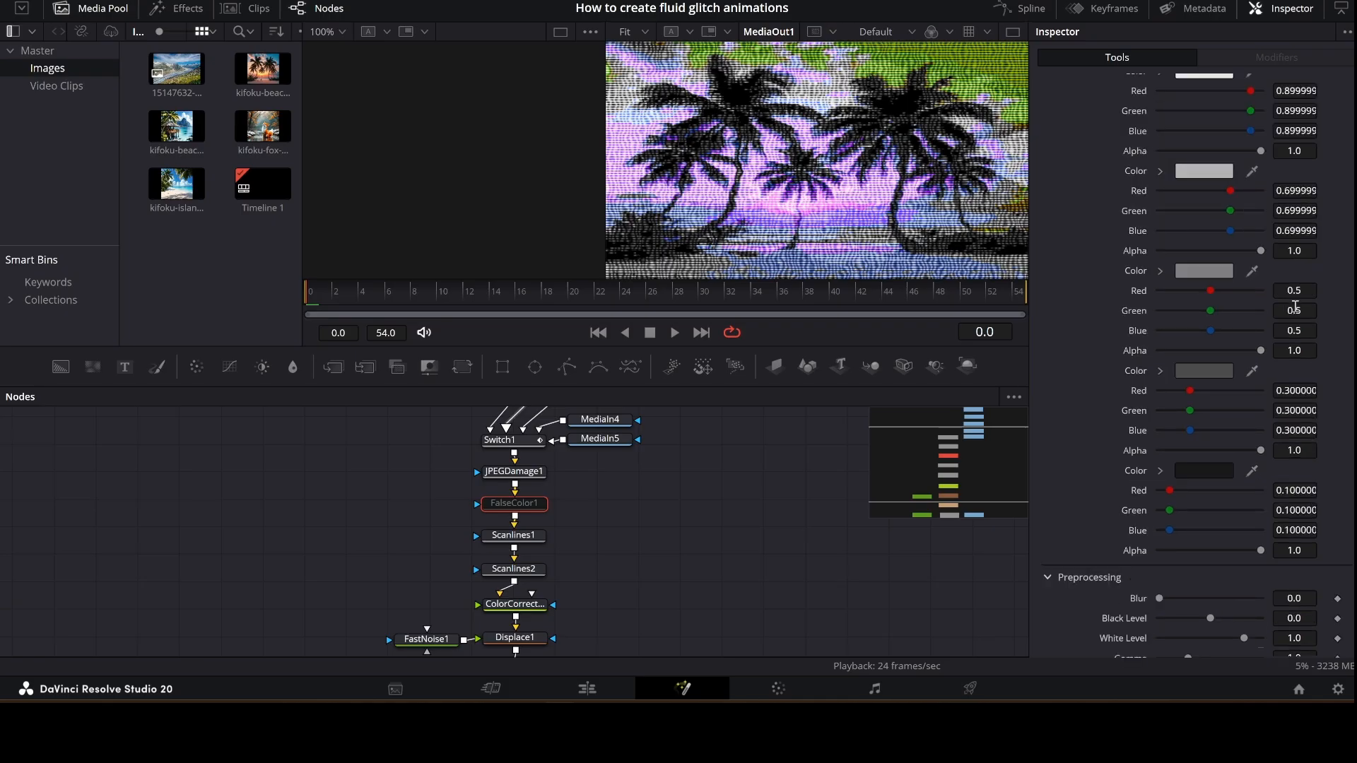
scroll(1316, 332, down, 2)
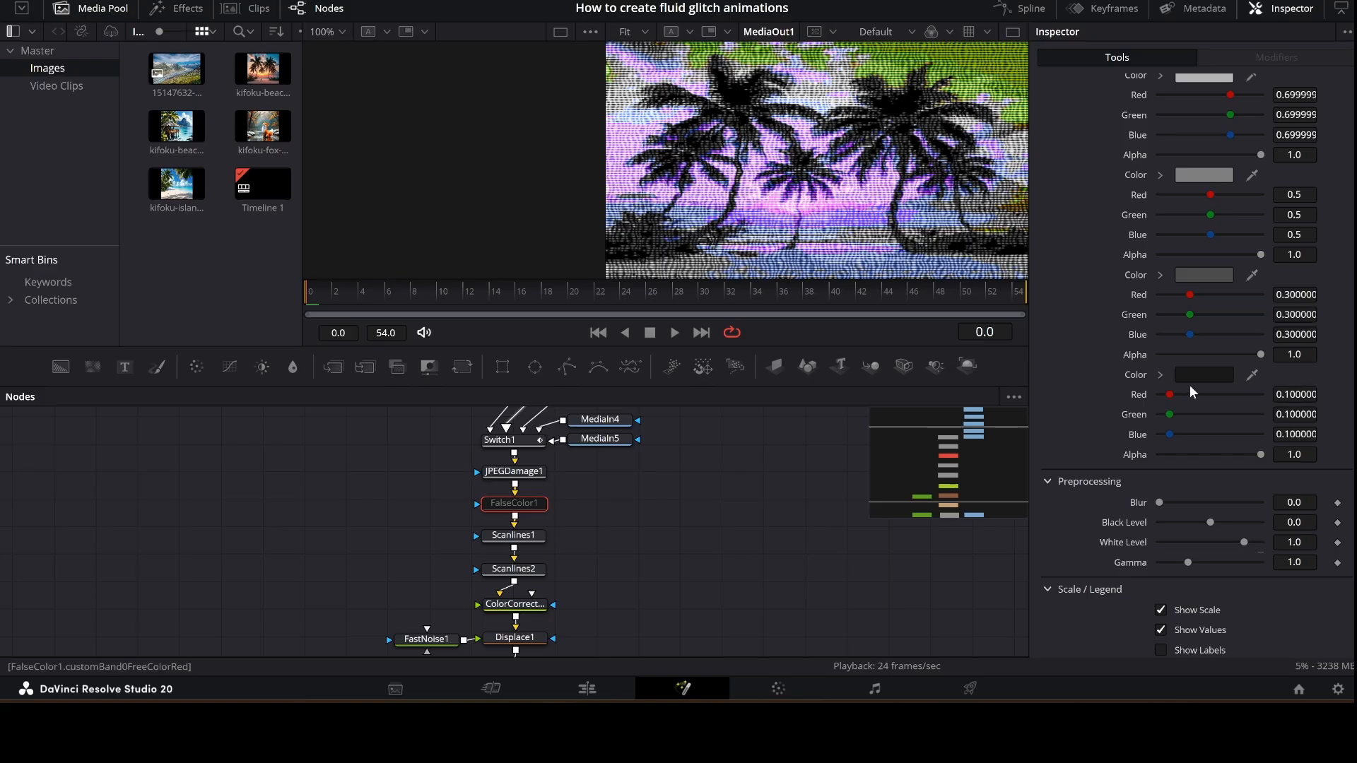
scroll(1241, 388, down, 1)
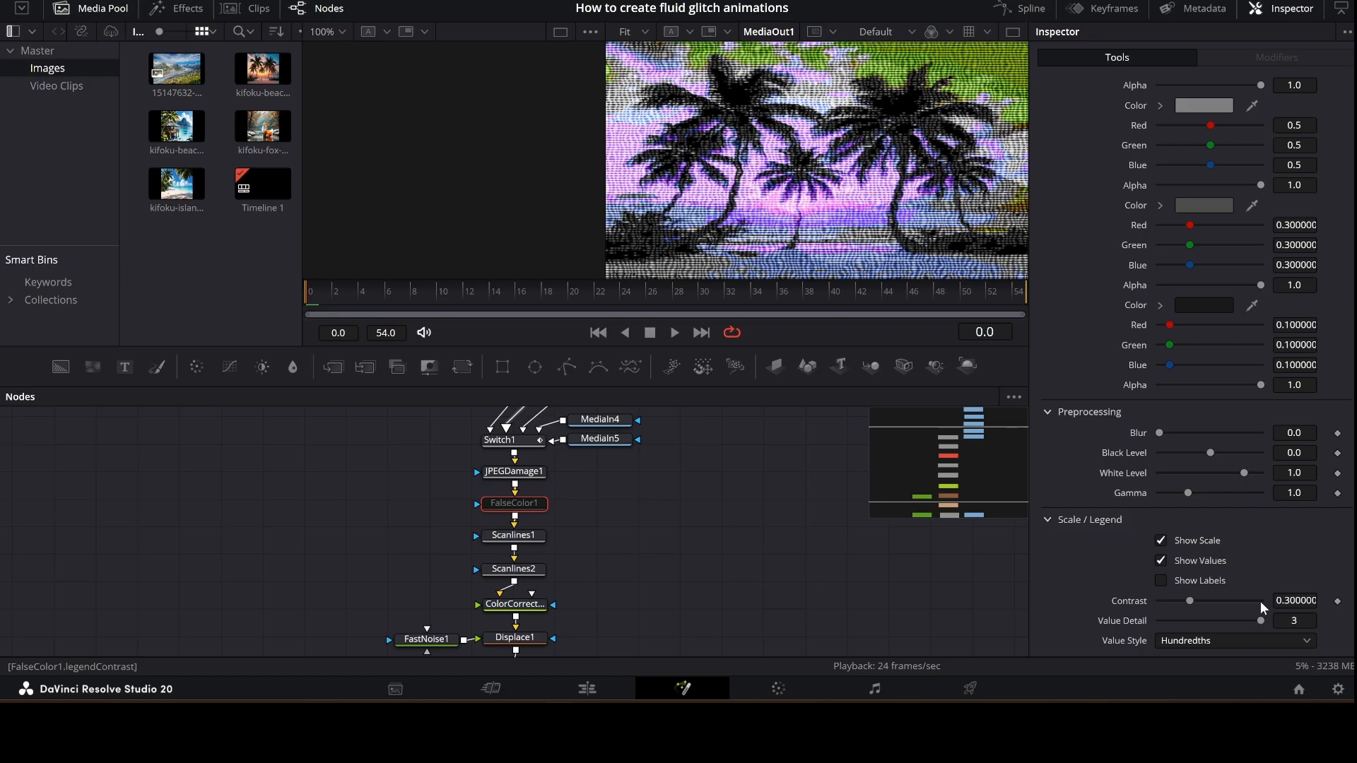
scroll(1263, 608, up, 10)
click(1222, 120)
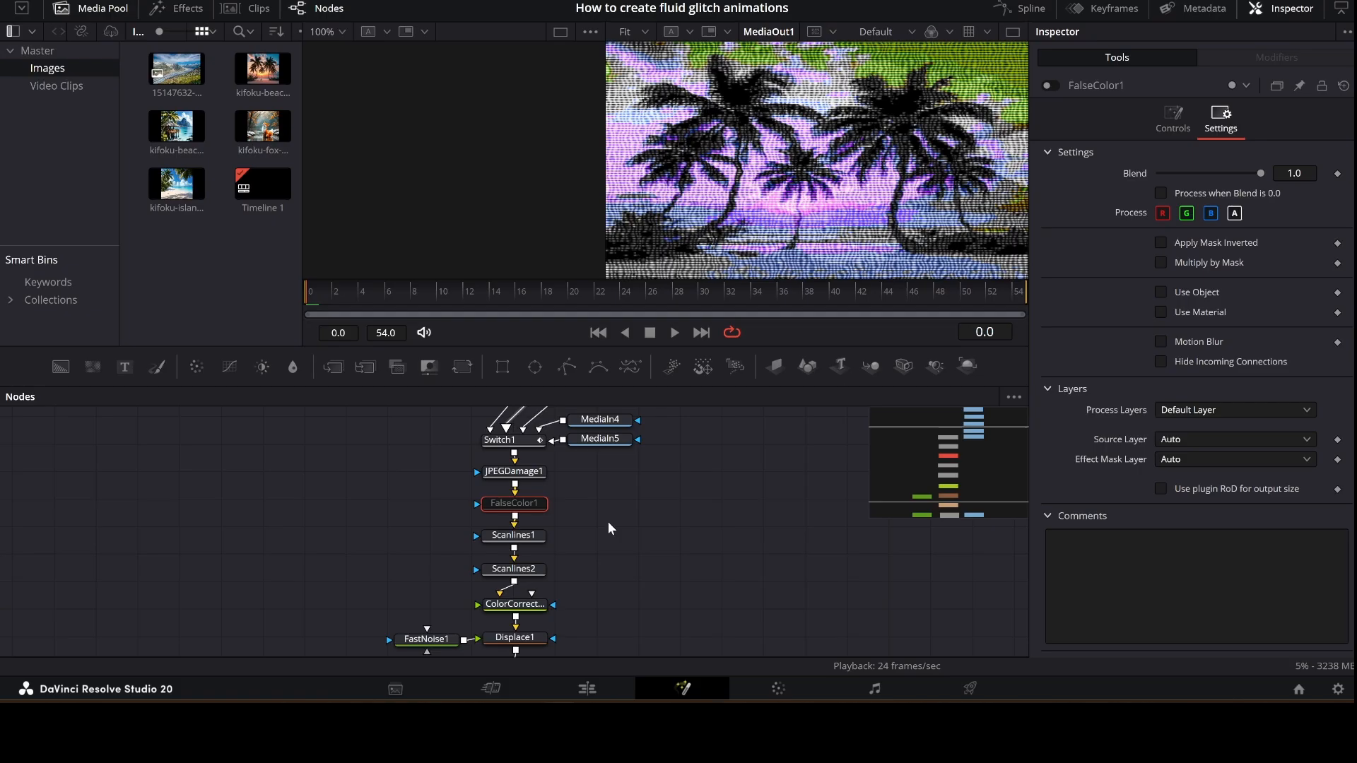
click(1172, 118)
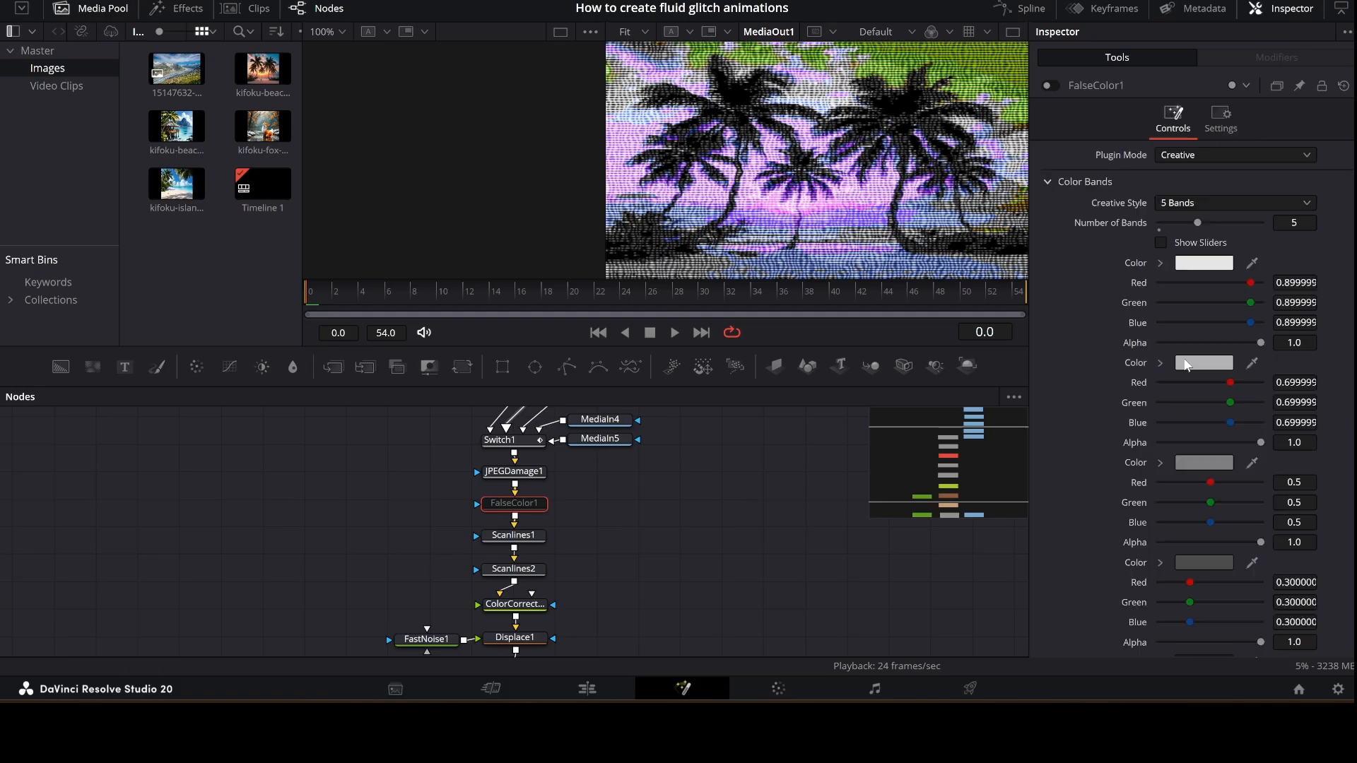
scroll(1190, 403, down, 3)
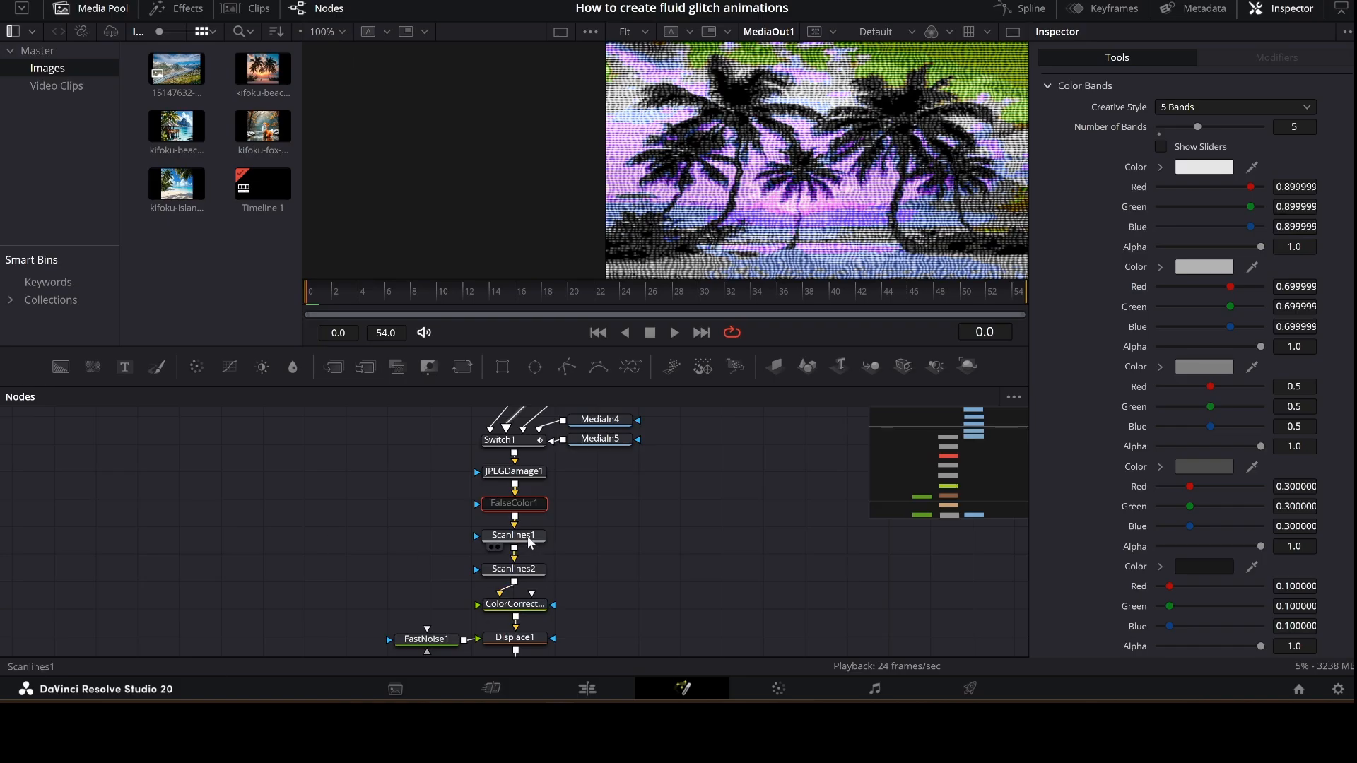
Compare the appearance, color and composite parameters of the Scanlines1 and Scanlines2 nodes
click(528, 539)
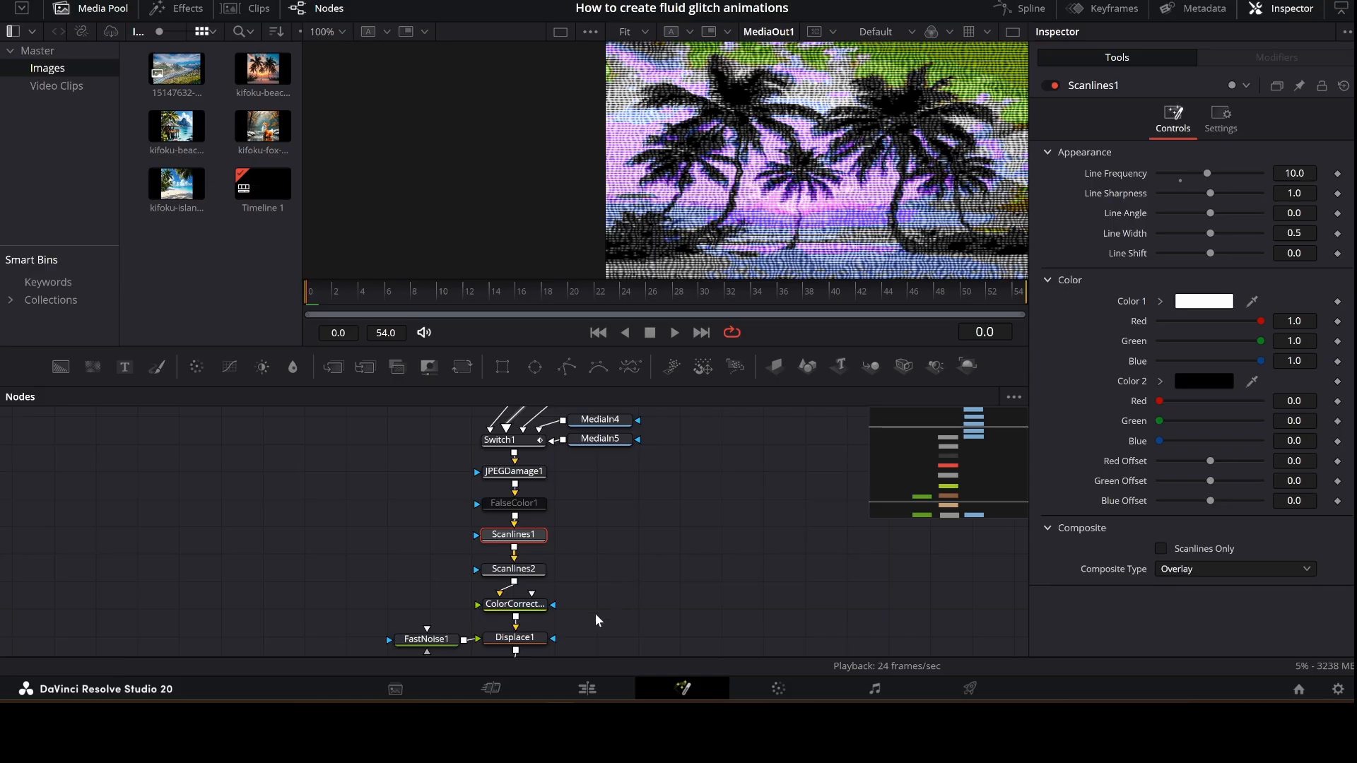
click(524, 575)
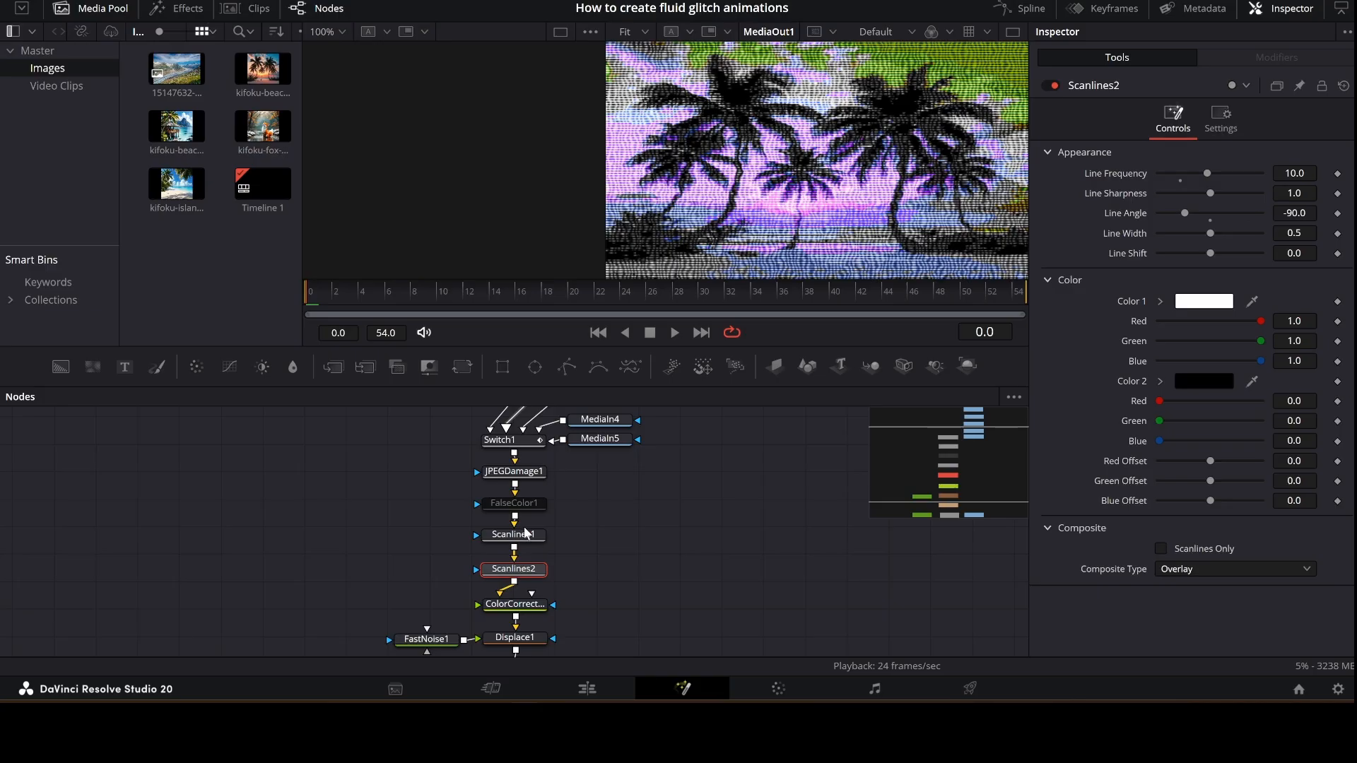
scroll(582, 483, down, 3)
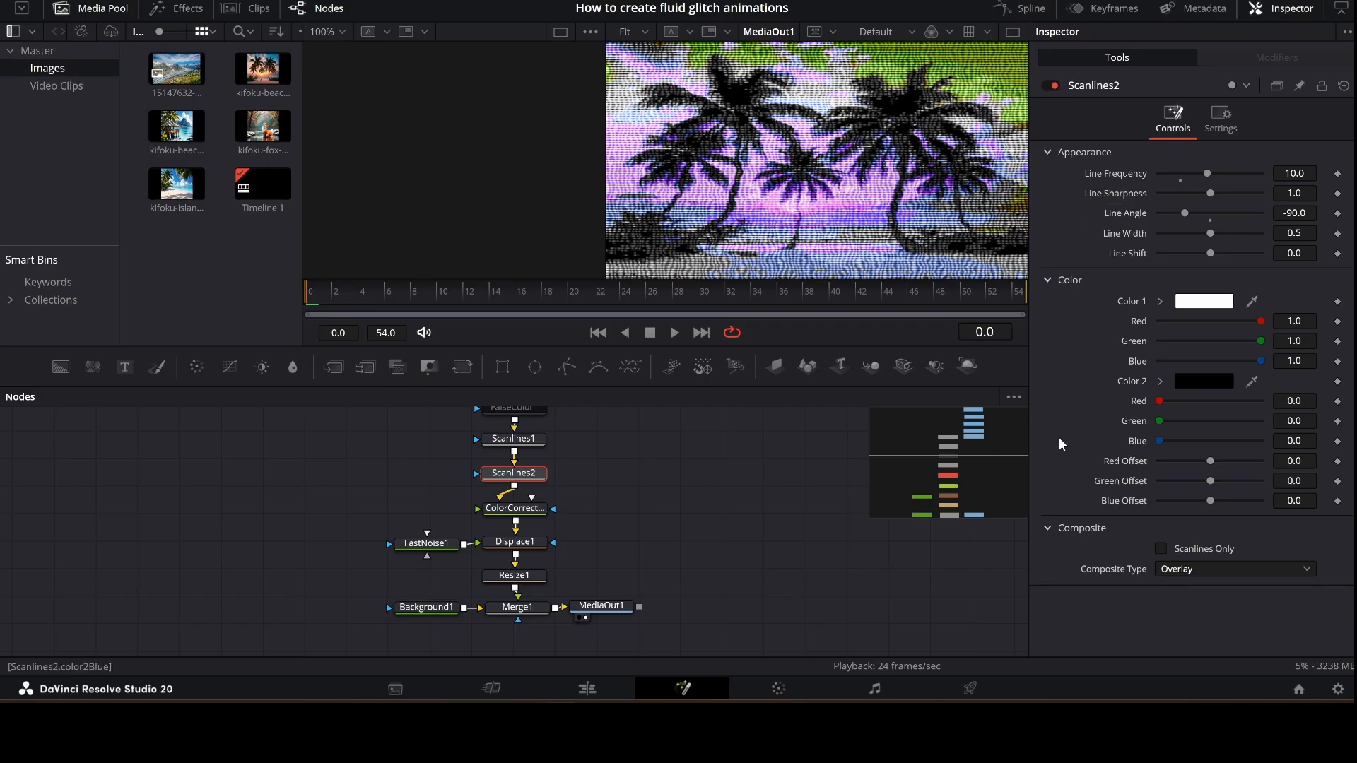
Review the ColorCorrector1 node's hue and color correction values and its histogram and process order options
scroll(326, 503, up, 2)
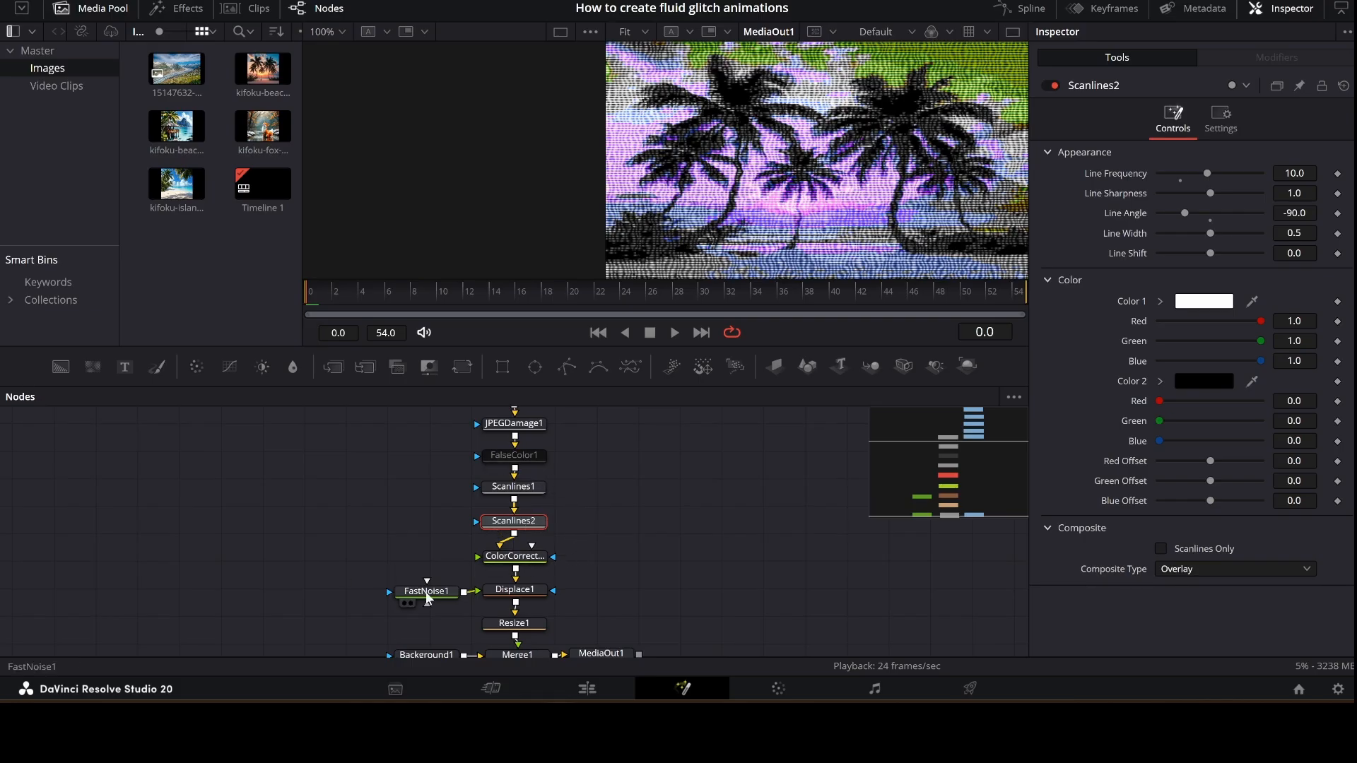
click(535, 560)
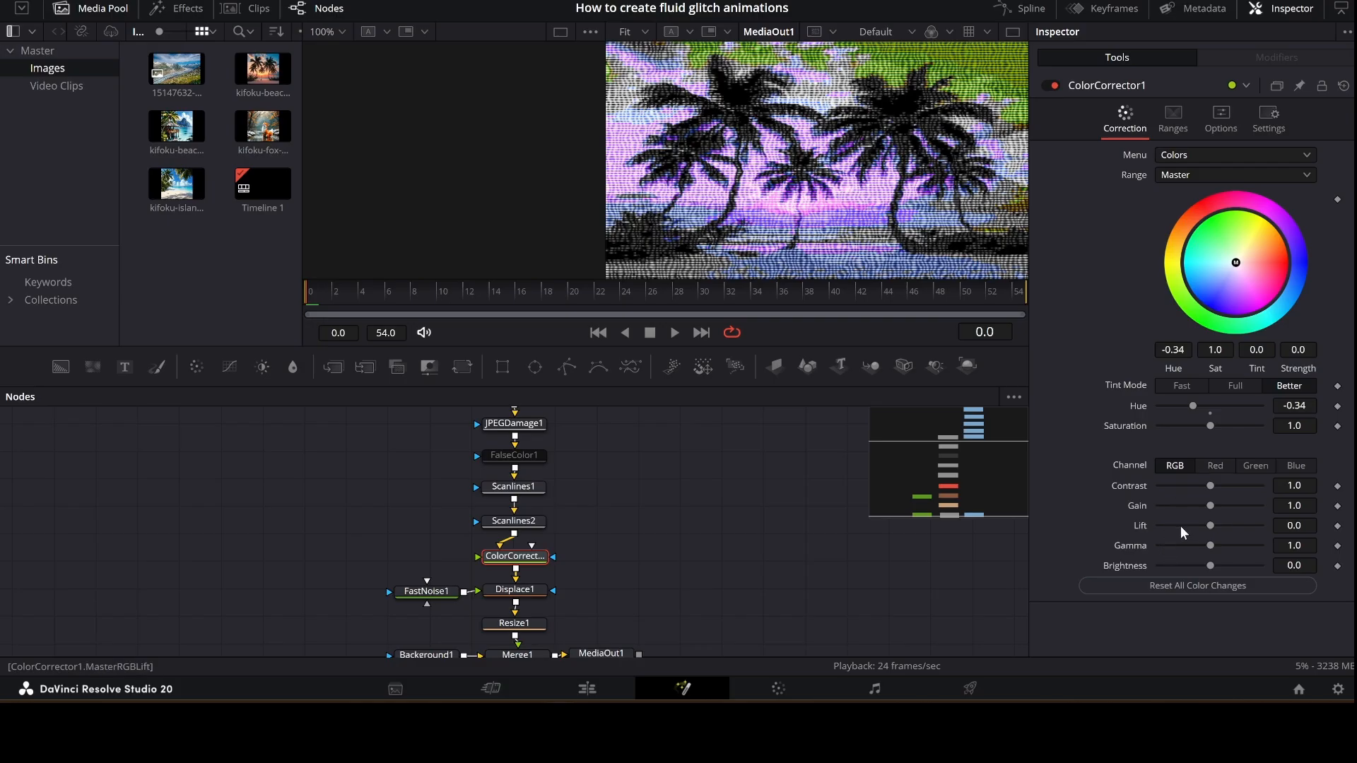
click(1225, 116)
Examine the FastNoise1 node's noise parameters, color gradient and image resolution settings
scroll(286, 498, down, 2)
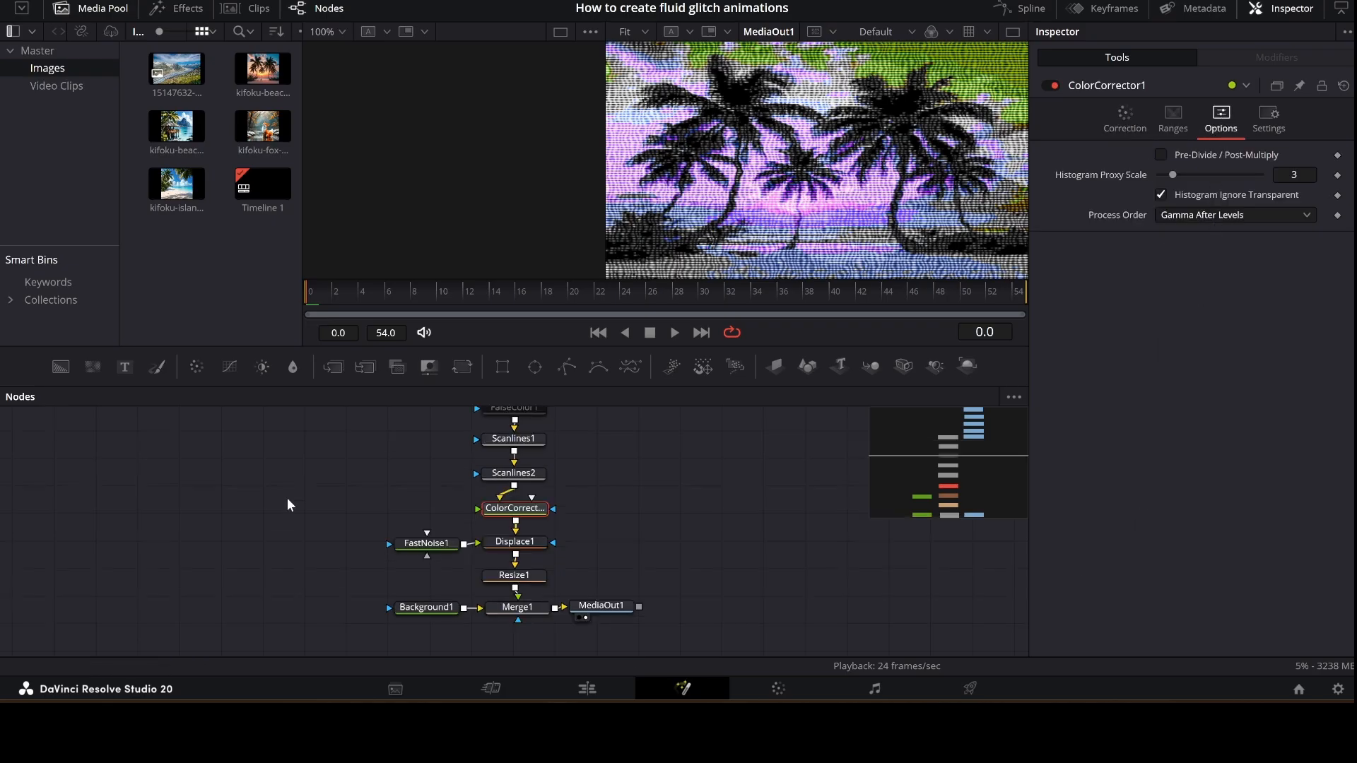
click(424, 544)
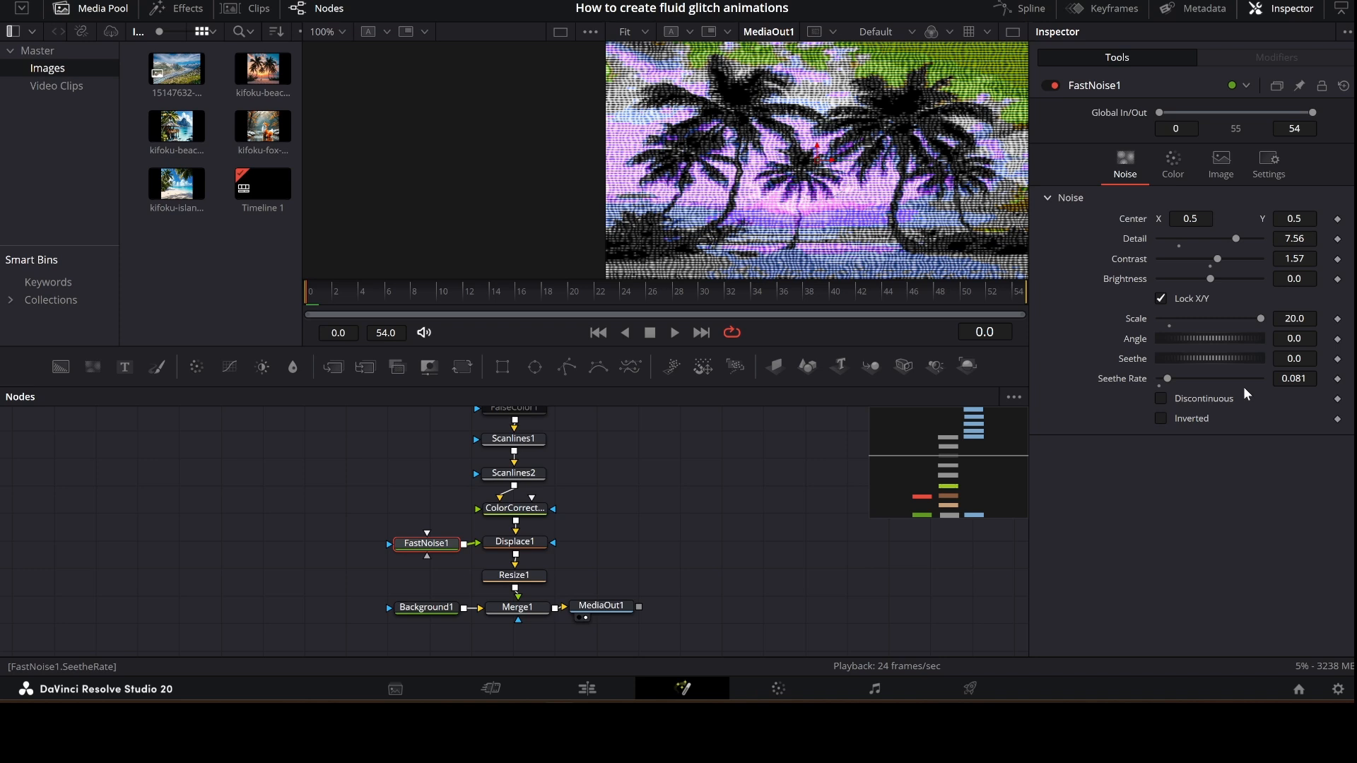
click(1168, 165)
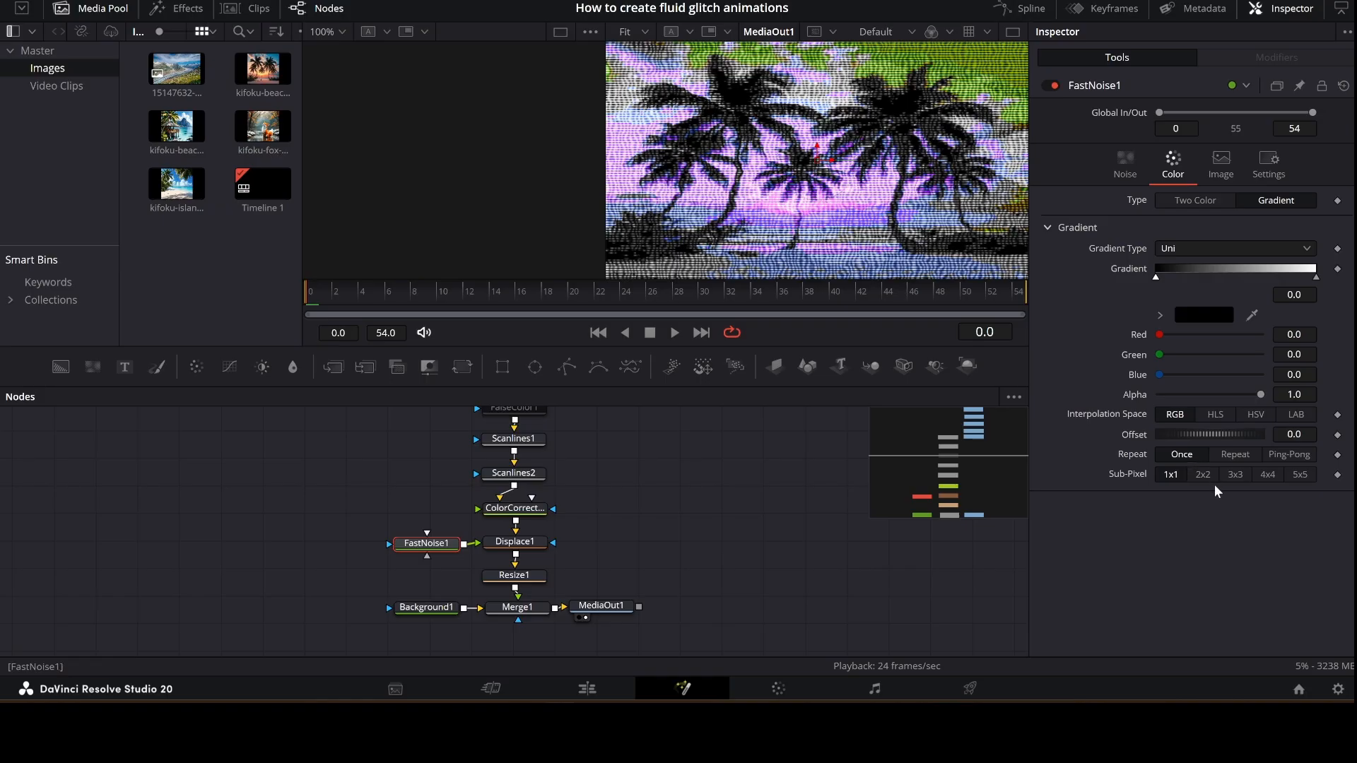
click(1227, 168)
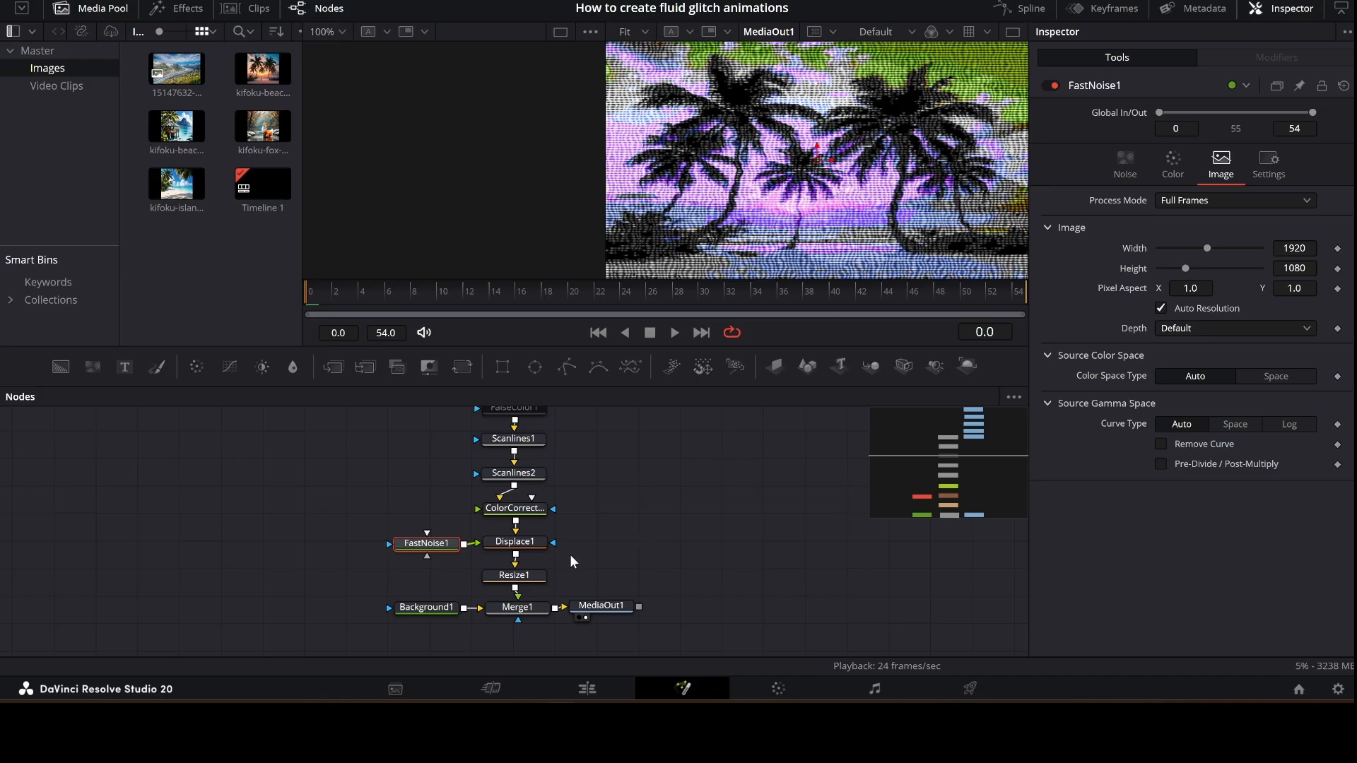
Inspect the Displace1 offset and refraction values, the Resize1 dimensions and the Background1 color and alpha
click(532, 549)
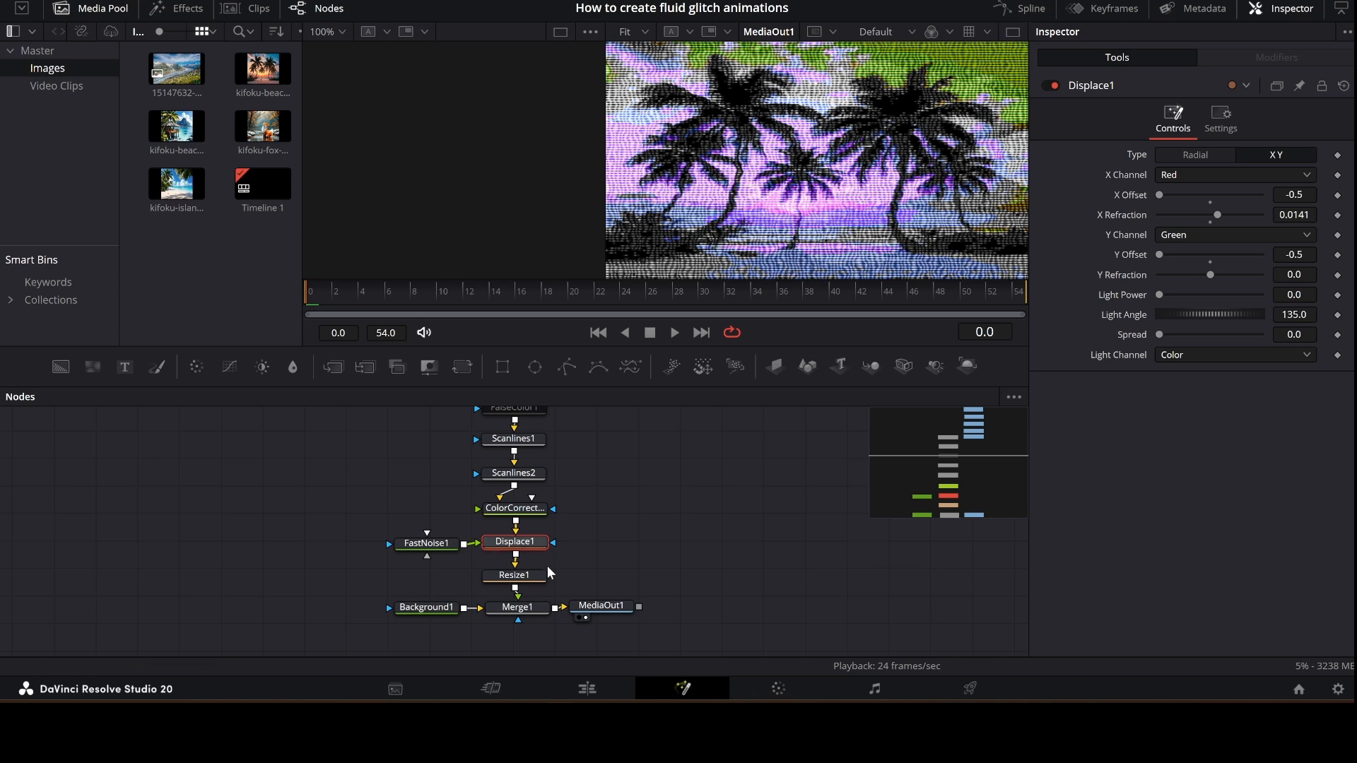
click(532, 573)
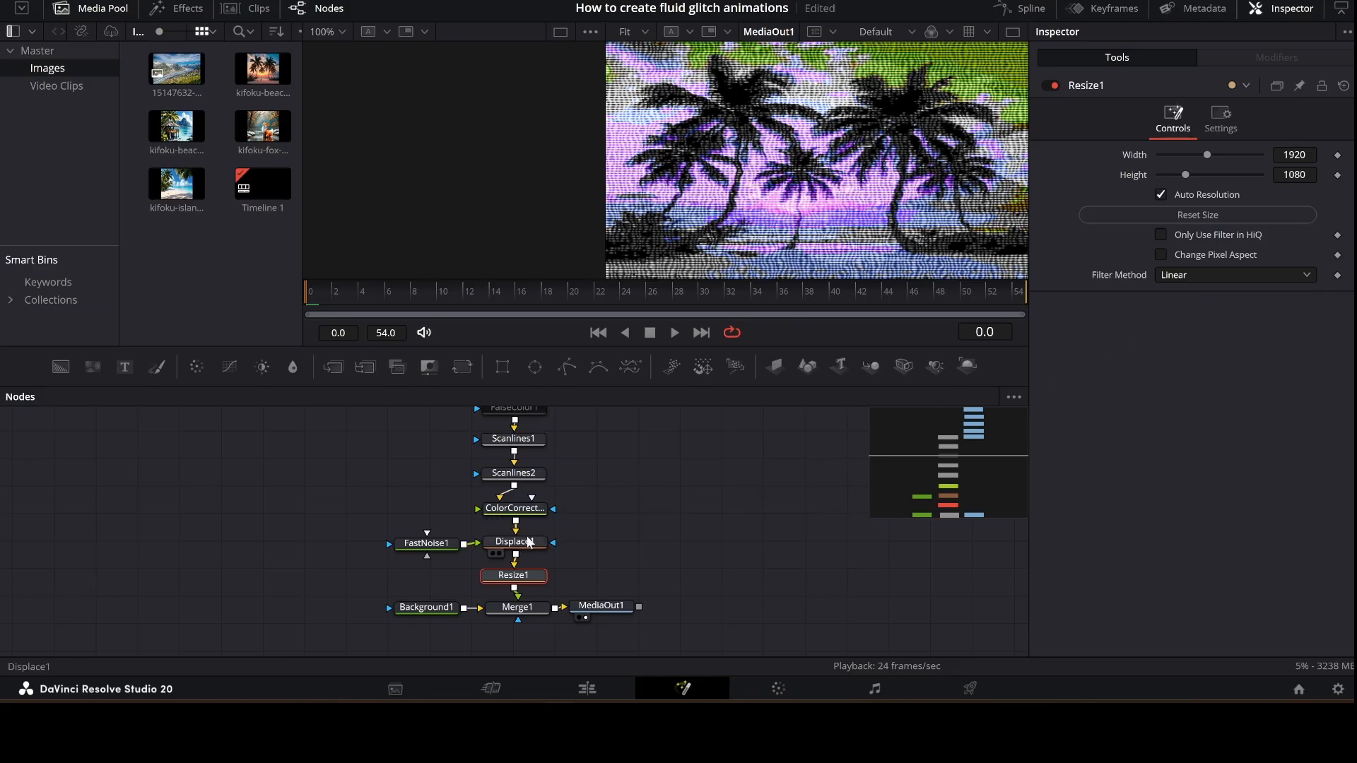
click(438, 607)
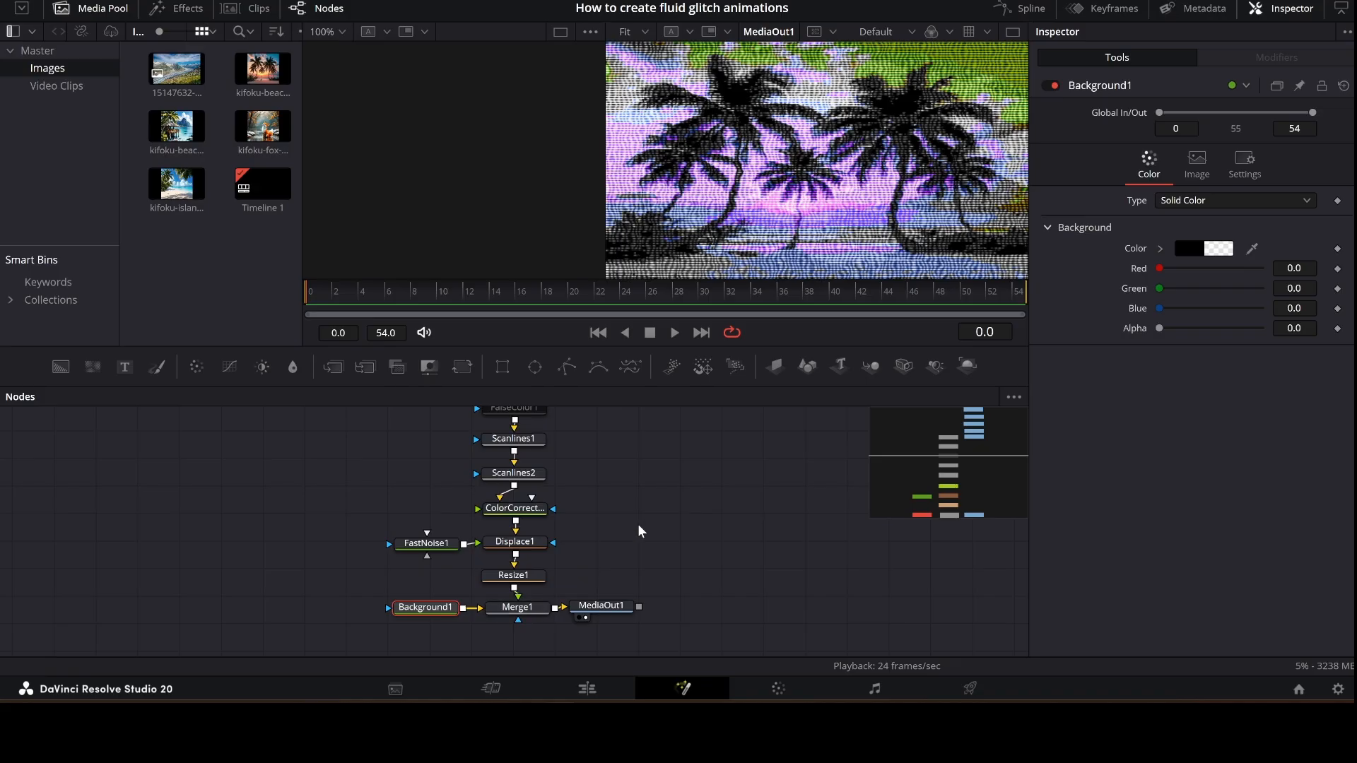
Review the Merge1 node's blending and transform parameters, depth merge options and general settings
click(530, 612)
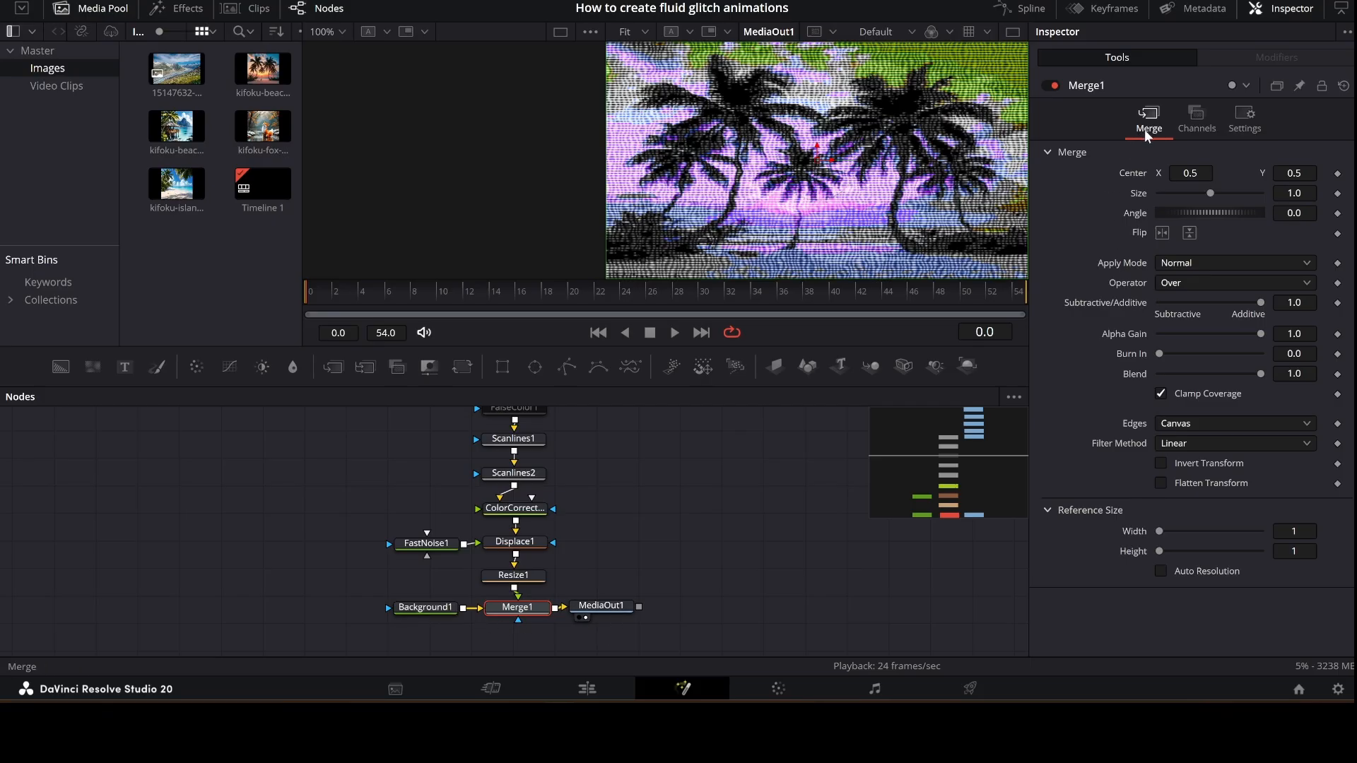
click(1202, 124)
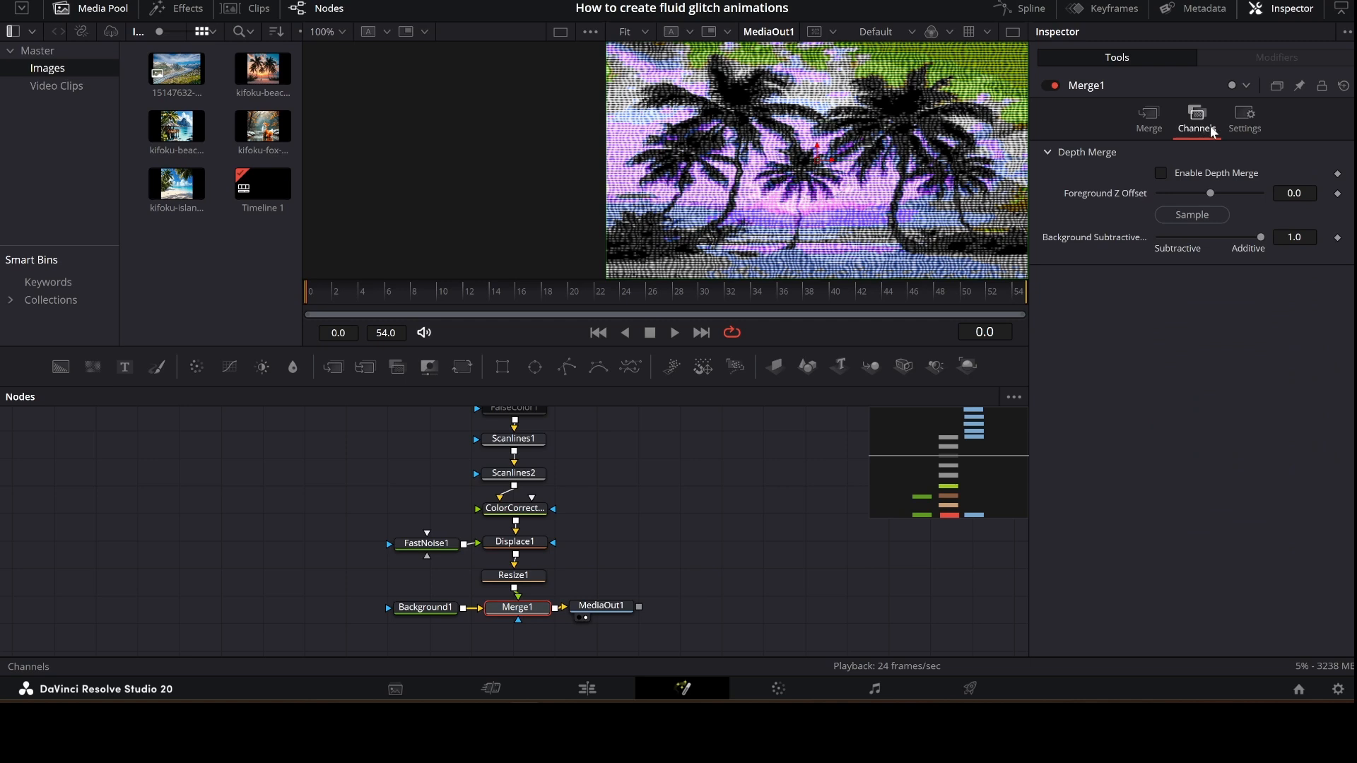
click(1248, 125)
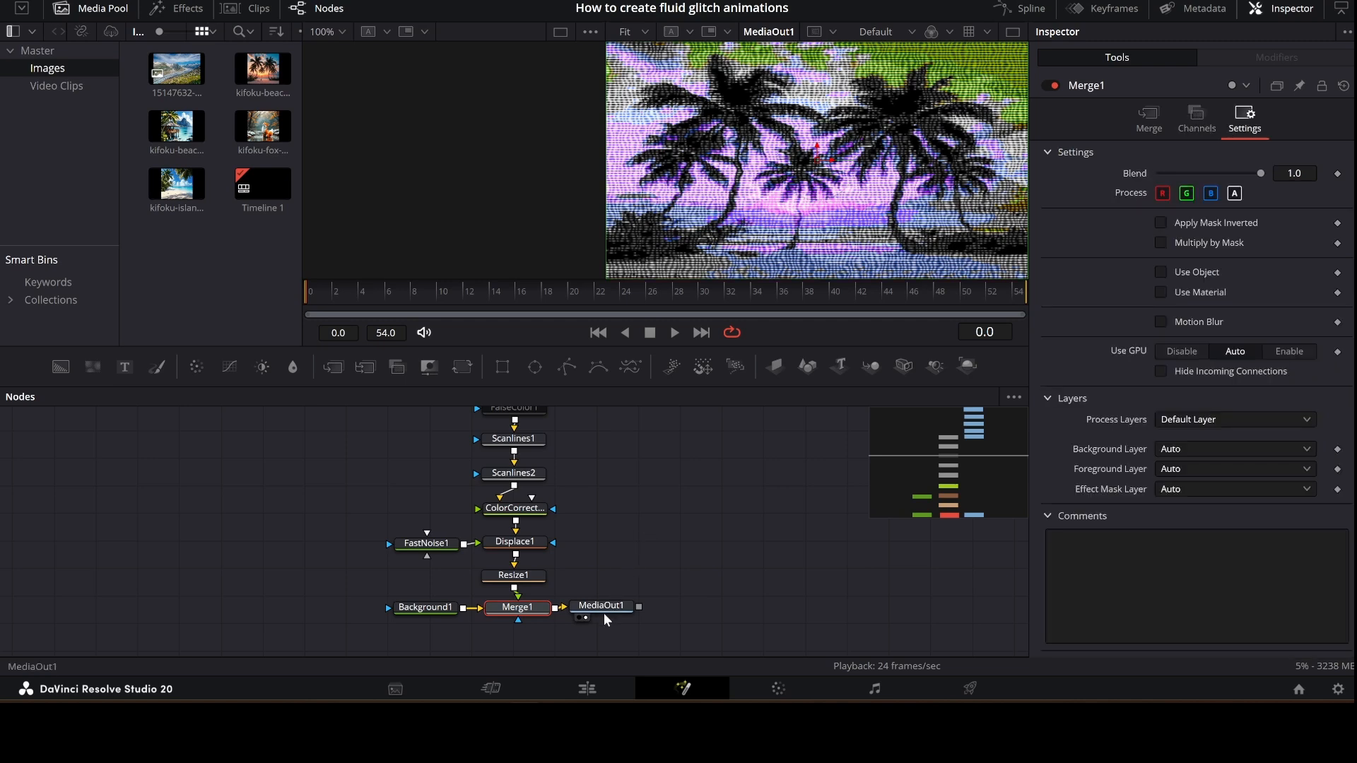
mouse_move(604, 615)
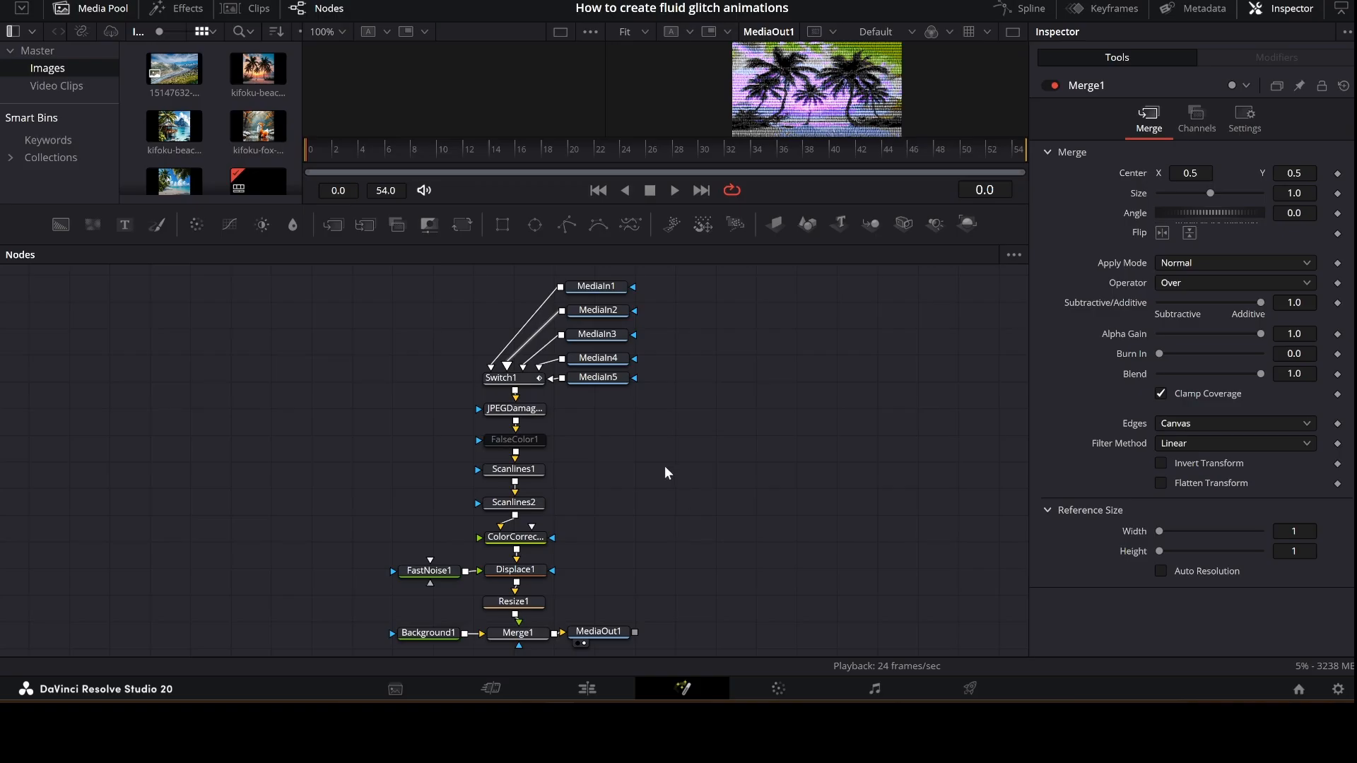
Recap the effect chain by revisiting the JPEGDamage1, Scanlines2, FastNoise1 and Displace1 nodes in the full node graph
click(530, 410)
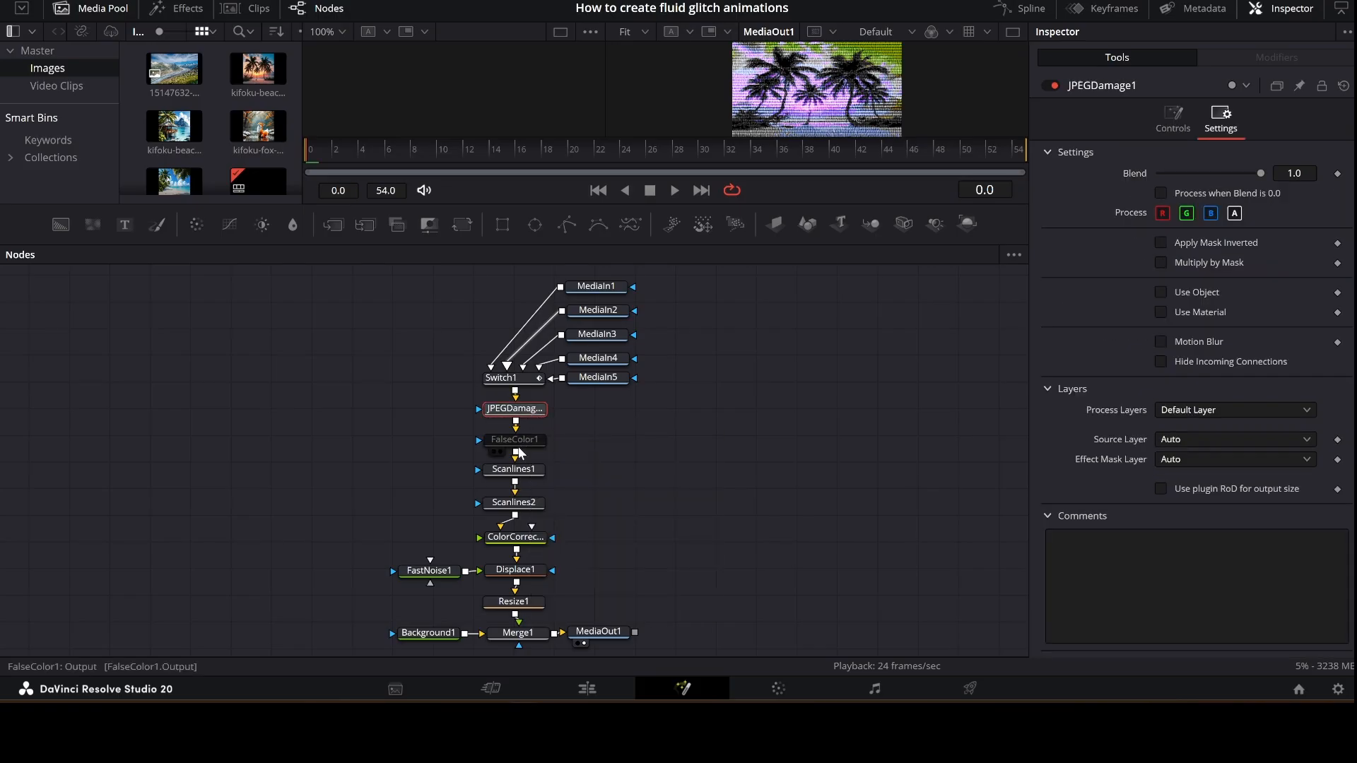
click(514, 503)
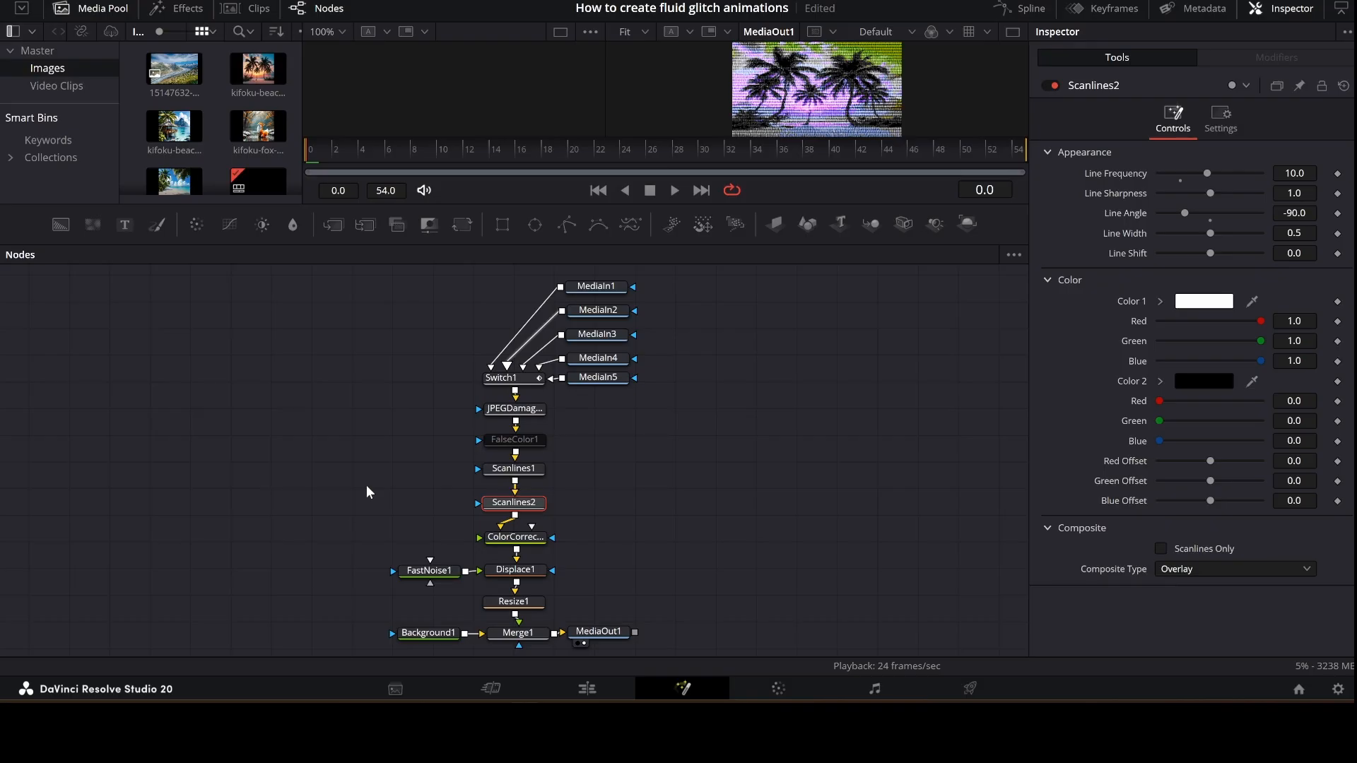
click(433, 573)
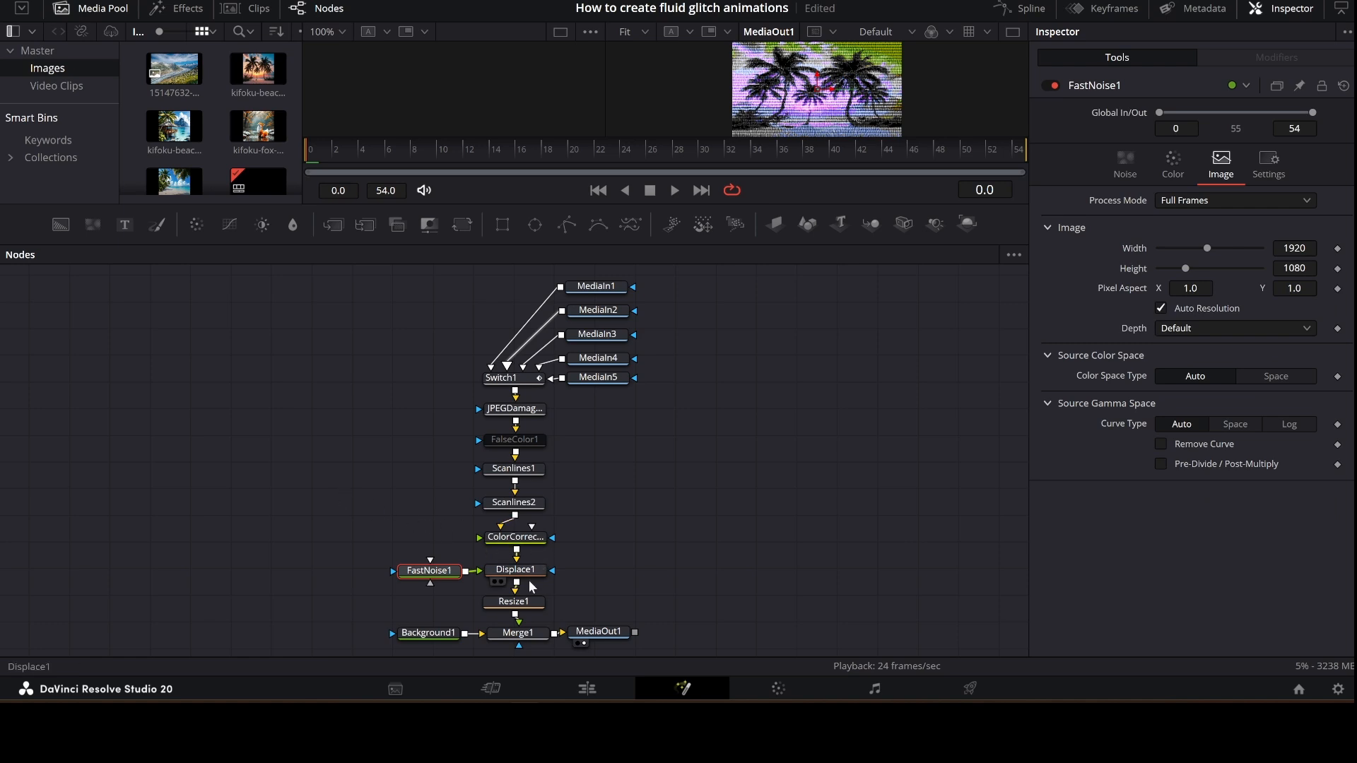
click(515, 570)
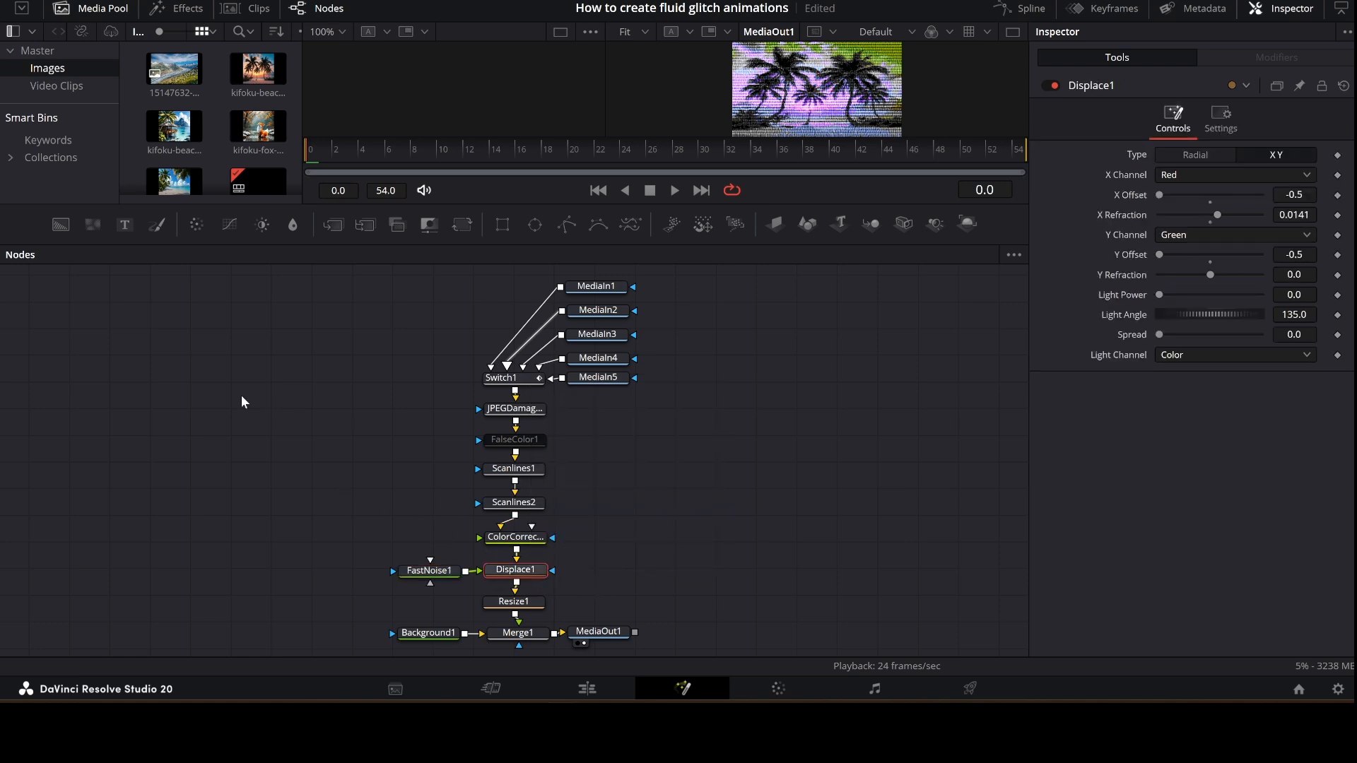
Revisit the Switch1 source, play the composition, and check the Displace1 and FastNoise1 settings during playback
click(507, 378)
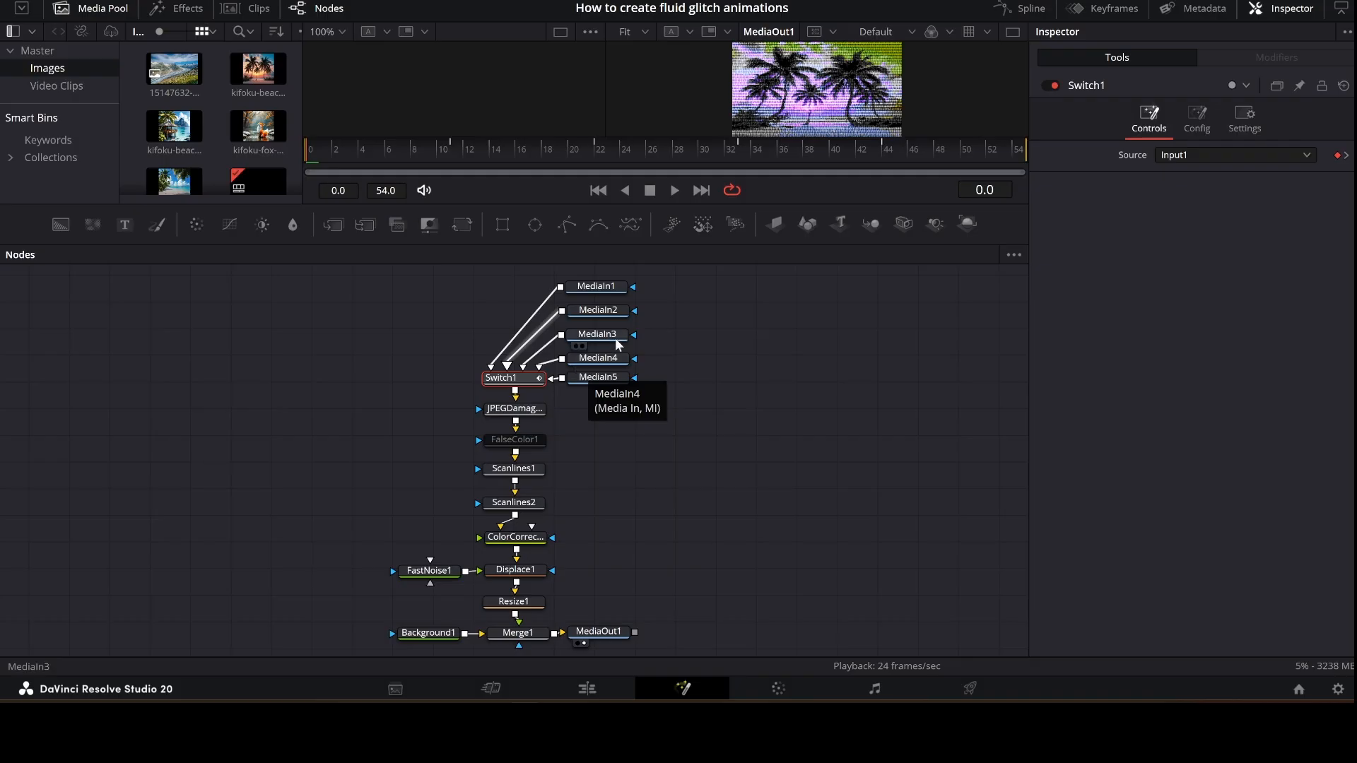
key(space)
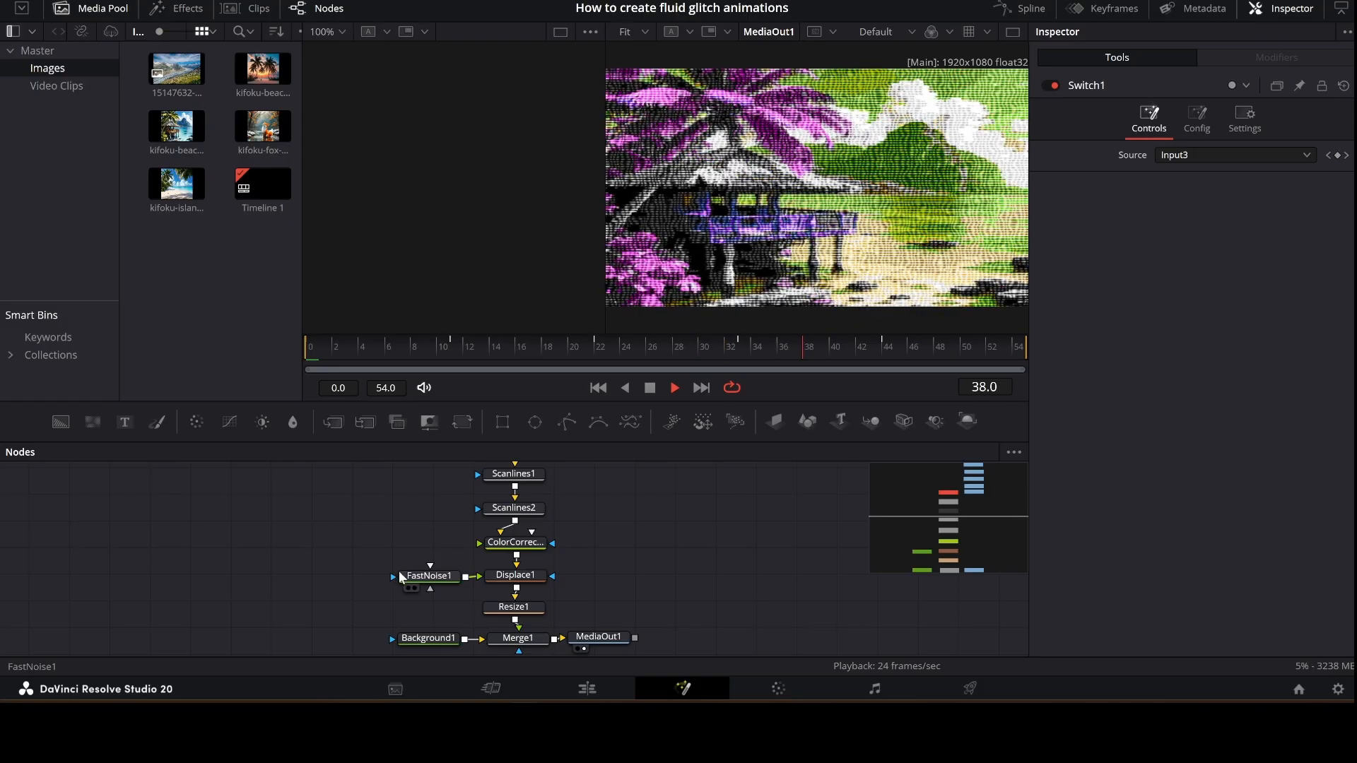
click(518, 576)
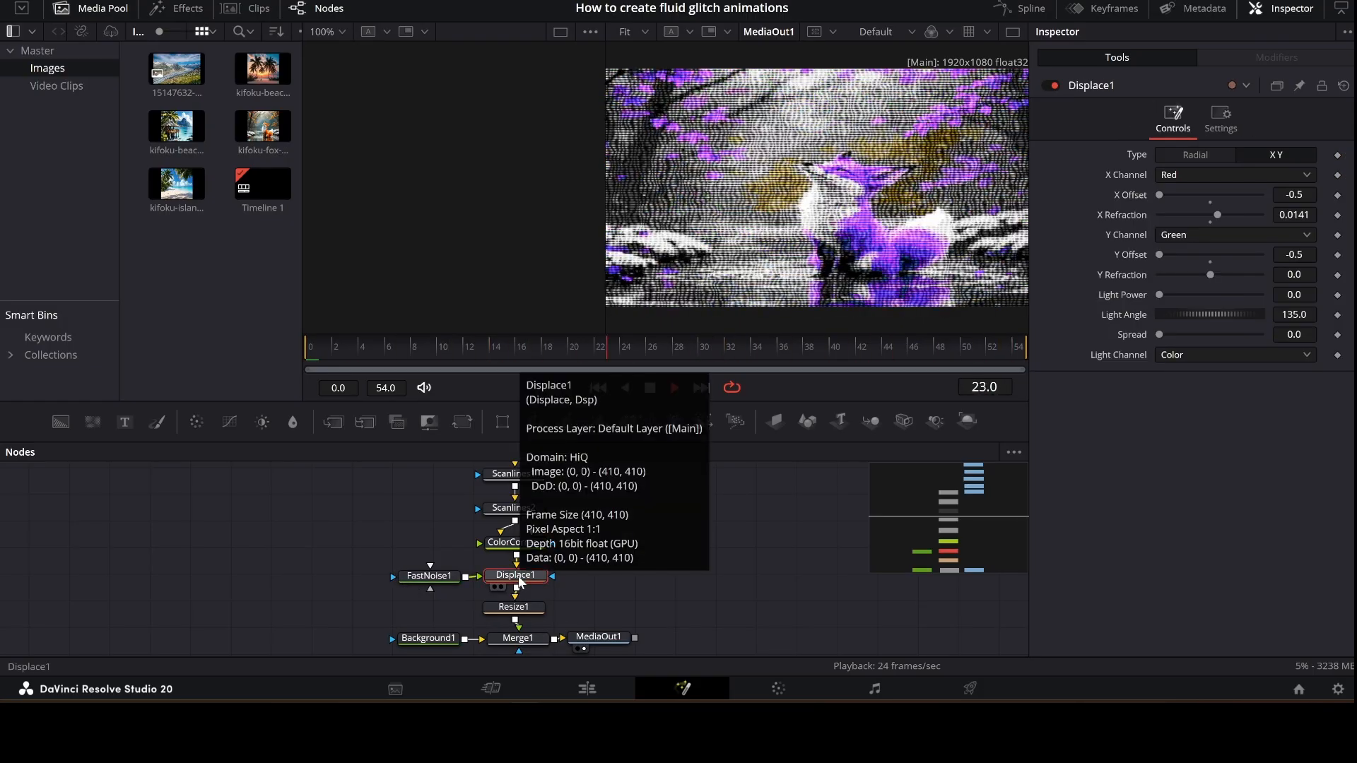
click(429, 576)
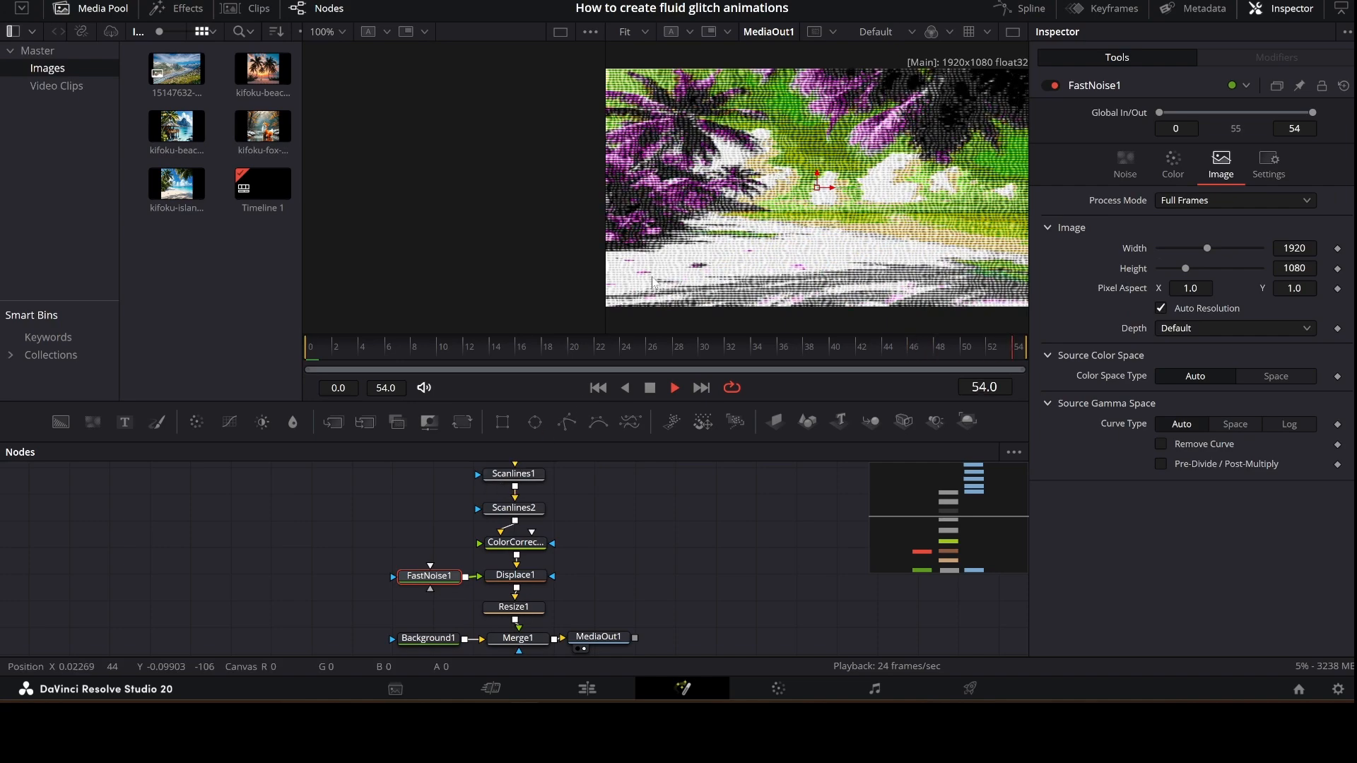